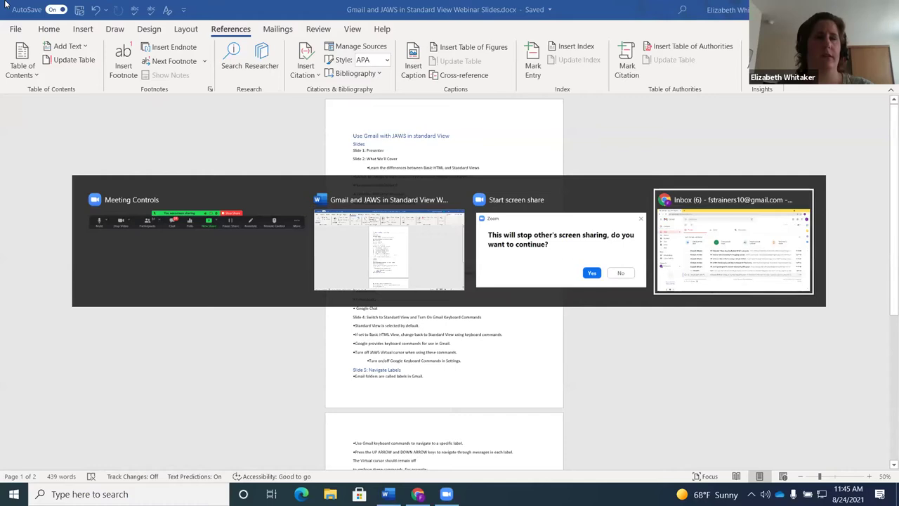
# Bring the Chrome window showing the Gmail inbox in front of the Word slides
pyautogui.click(734, 246)
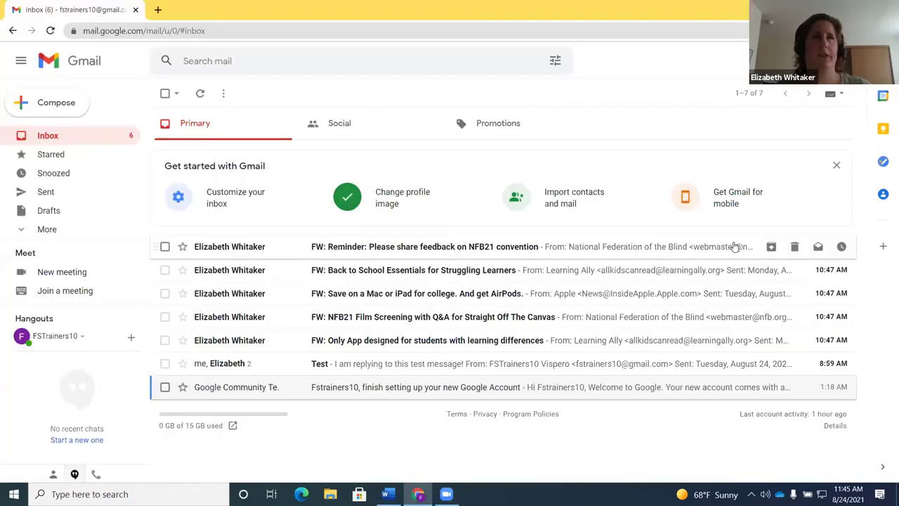
pyautogui.press('Up')
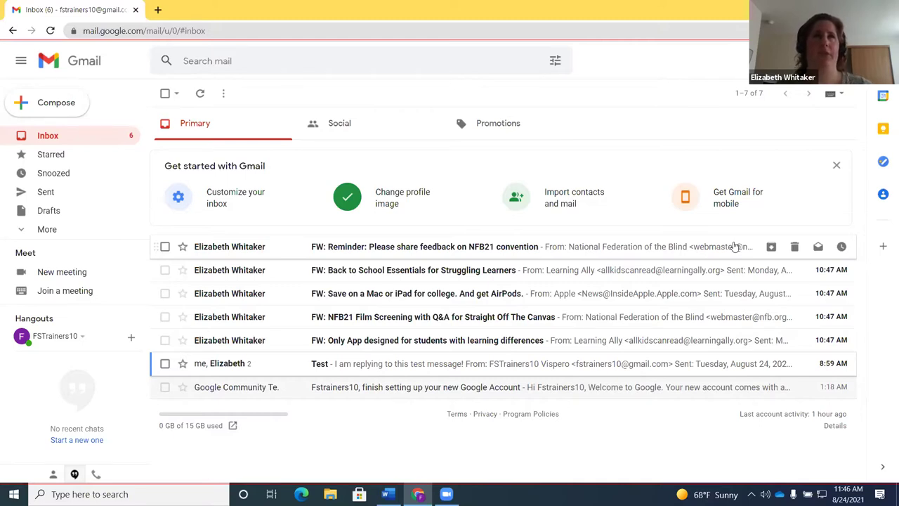
# Load the inbox in basic HTML view and open the JAWS Links List with Insert+F7
pyautogui.click(735, 246)
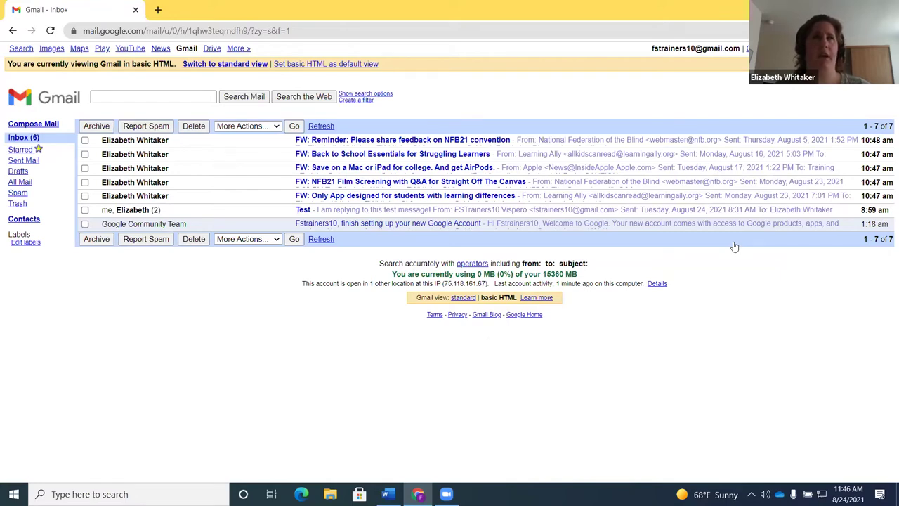
pyautogui.press('Tab')
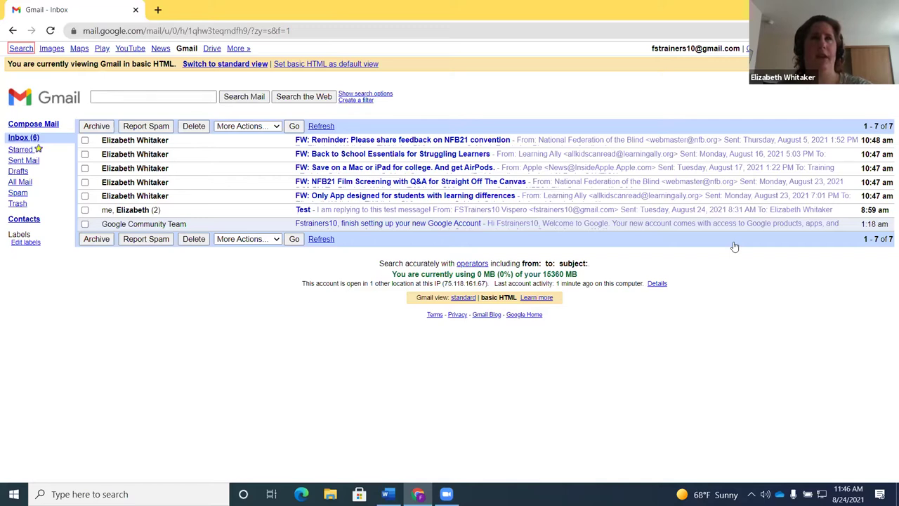
pyautogui.press('Insert+F7')
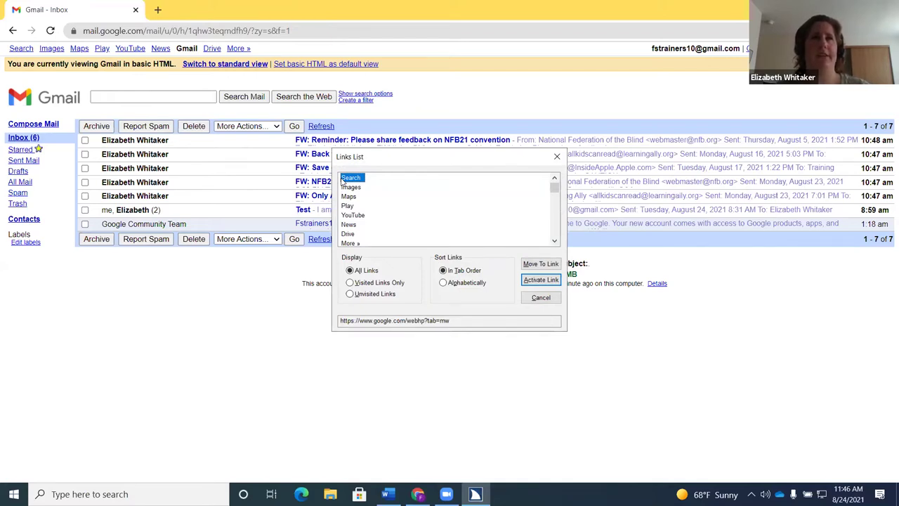
# Jump to Settings in the Links List and follow the 'Switch to standard view' link
pyautogui.press('s')
pyautogui.press('s')
pyautogui.press('s')
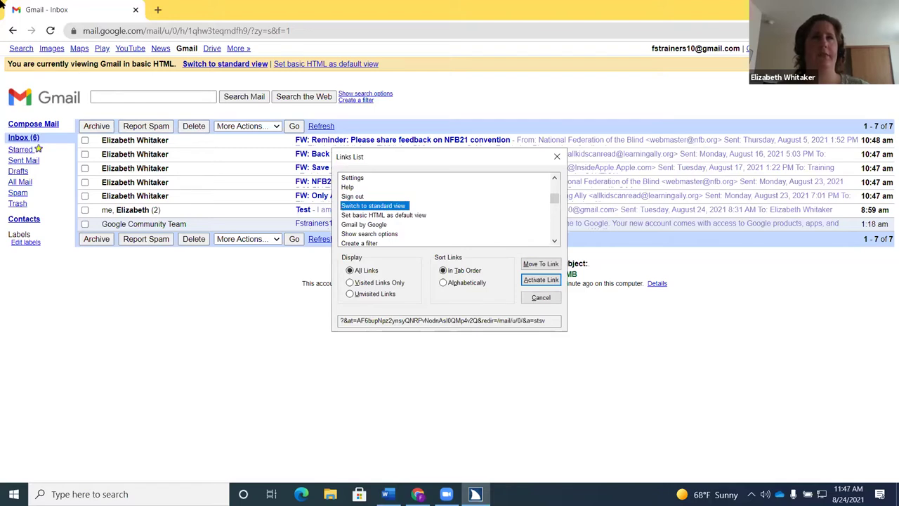
pyautogui.press('Return')
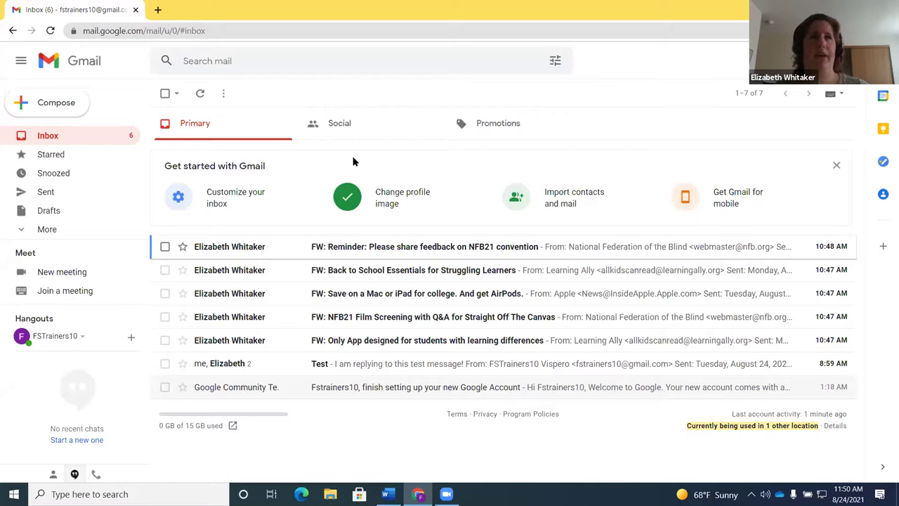
# Tab through the Gmail logo, Search mail box and search options, then open Google apps
pyautogui.press('Tab')
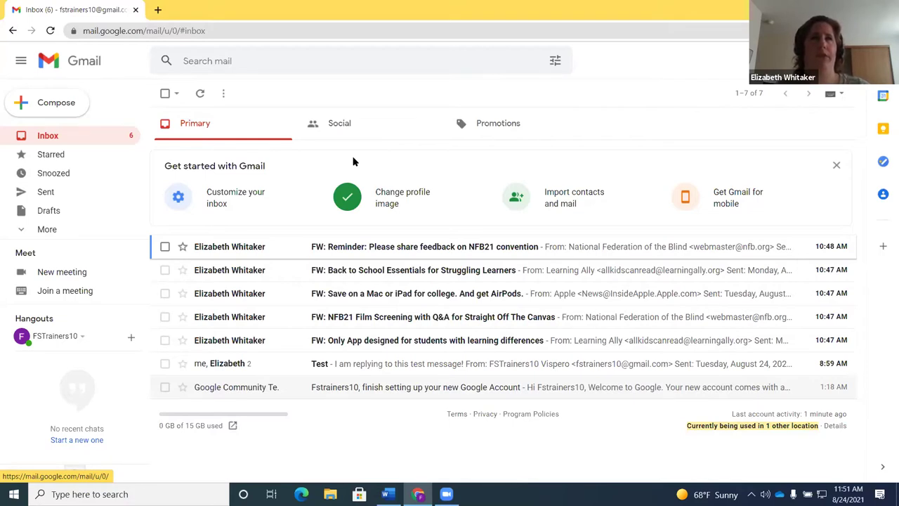
pyautogui.press('Tab')
pyautogui.press('Tab')
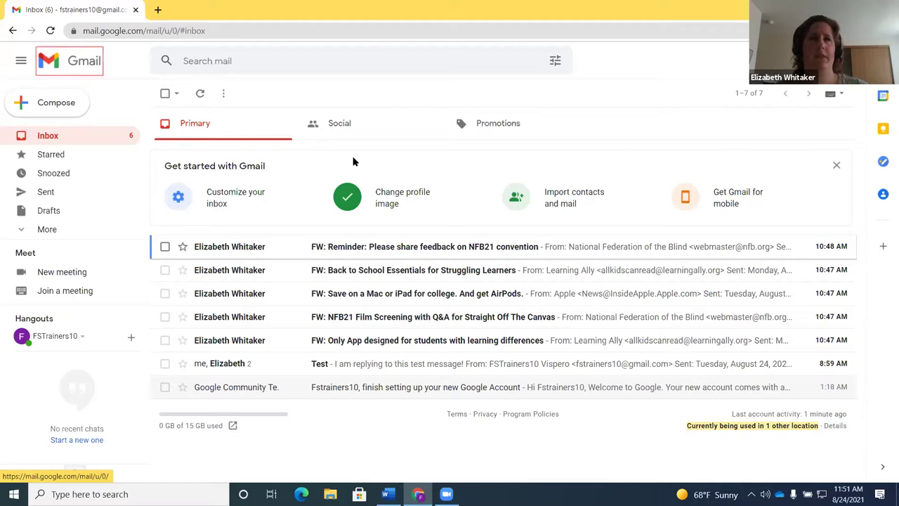
pyautogui.press('Tab')
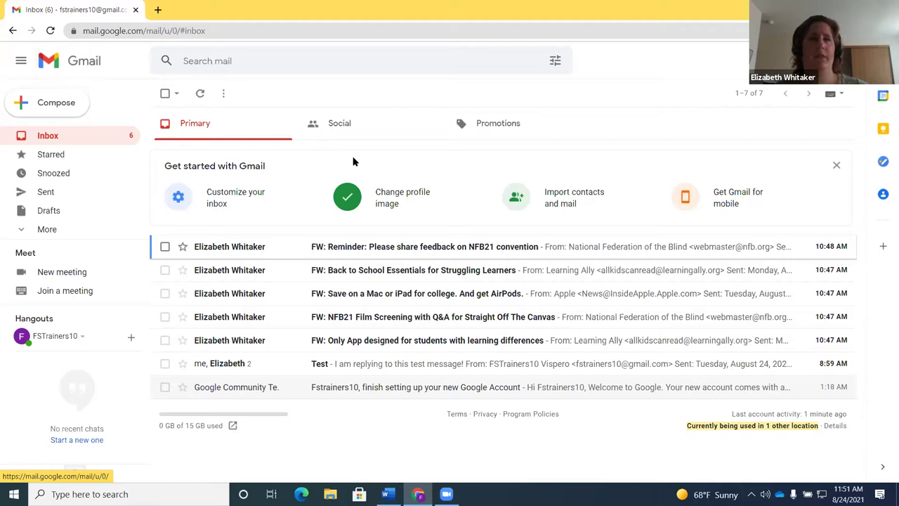
pyautogui.press('Tab')
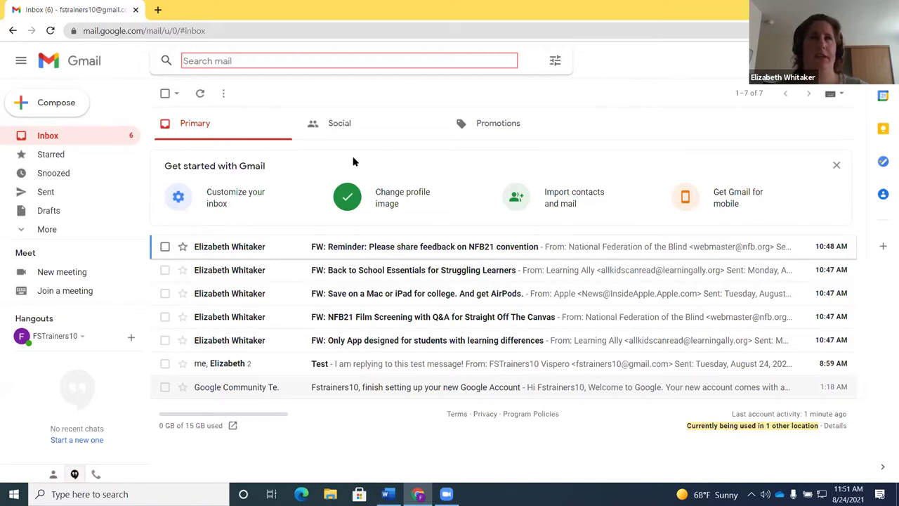
pyautogui.press('Tab')
pyautogui.hotkey('shift', 'Tab')
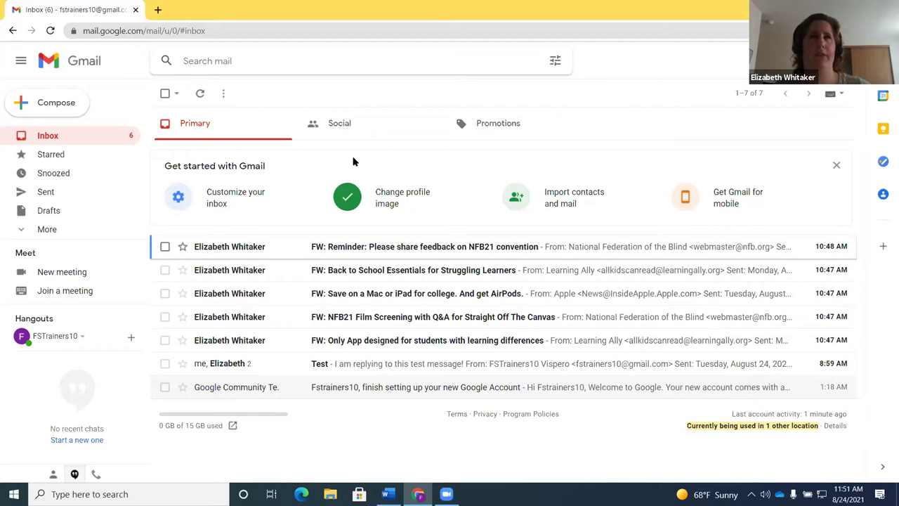
pyautogui.press('Tab')
pyautogui.press('Tab')
pyautogui.press('Tab')
pyautogui.press('Return')
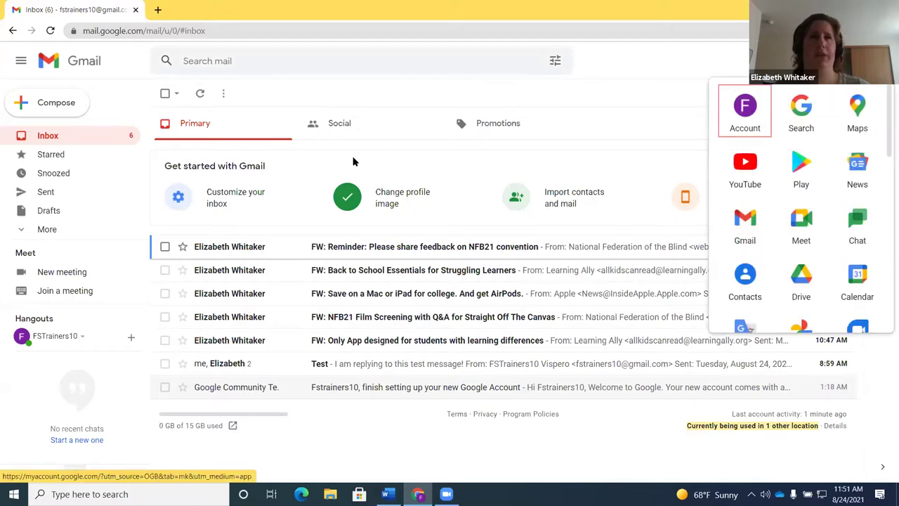
pyautogui.press('Return')
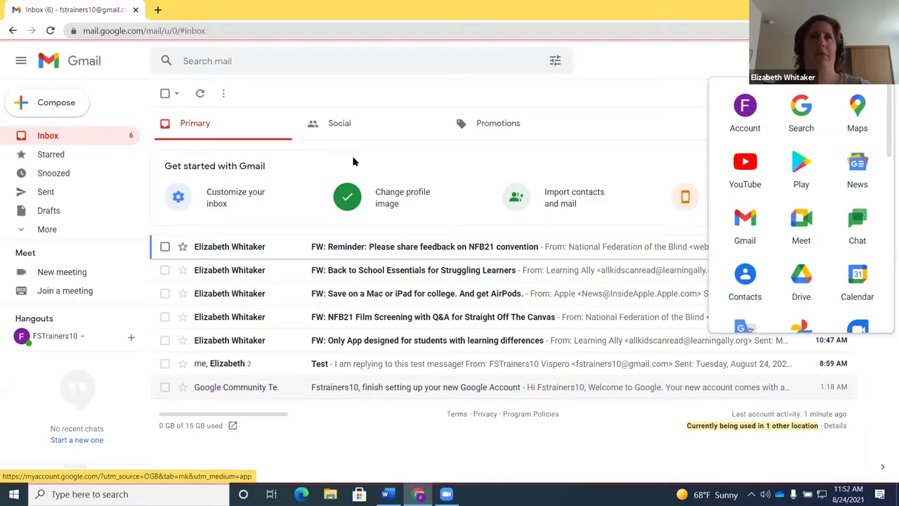
pyautogui.press('Tab')
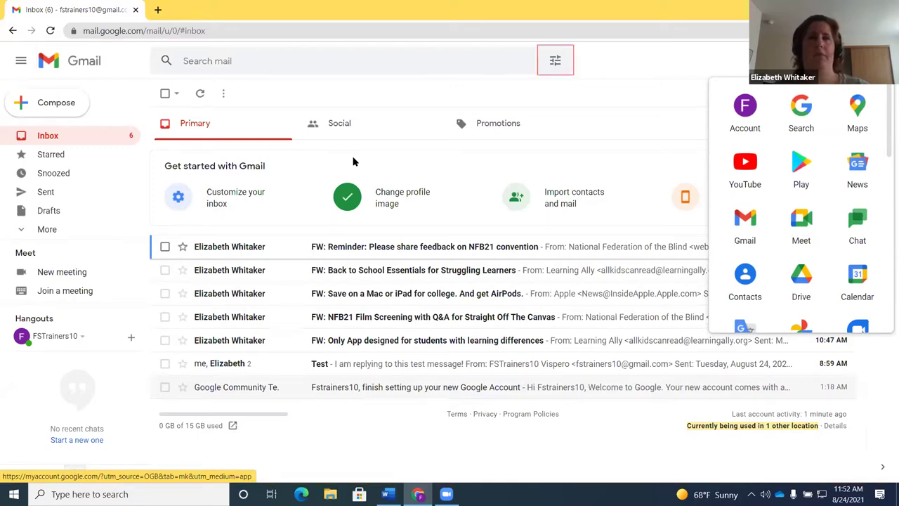
pyautogui.press('Tab')
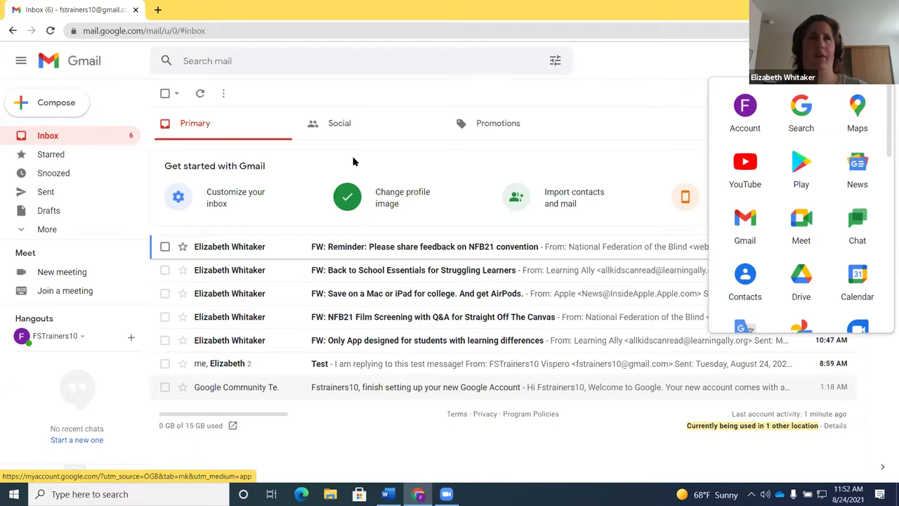
pyautogui.press('Tab')
pyautogui.press('Tab')
pyautogui.press('Tab')
pyautogui.press('Tab')
pyautogui.press('Tab')
pyautogui.press('Tab')
pyautogui.press('Tab')
pyautogui.press('Tab')
pyautogui.press('Tab')
pyautogui.press('Tab')
pyautogui.press('Tab')
pyautogui.press('Tab')
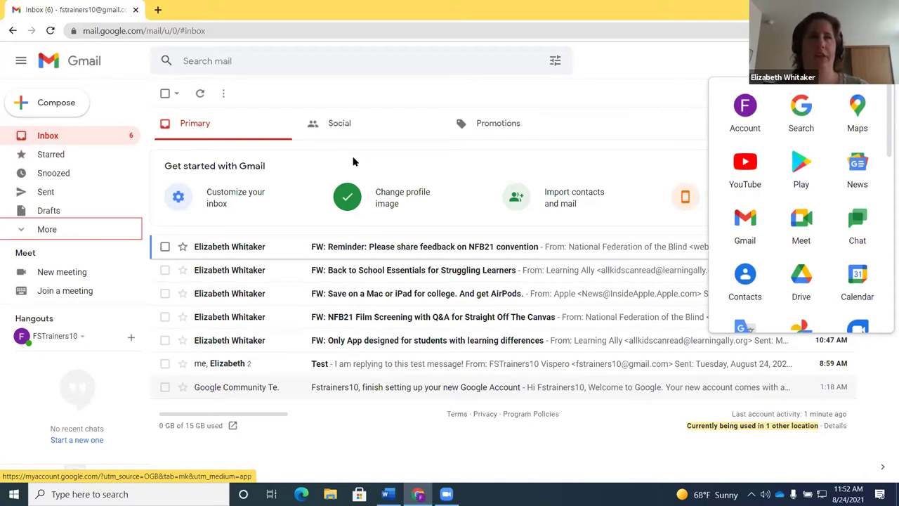
pyautogui.hotkey('shift', 'Tab')
pyautogui.hotkey('shift', 'Tab')
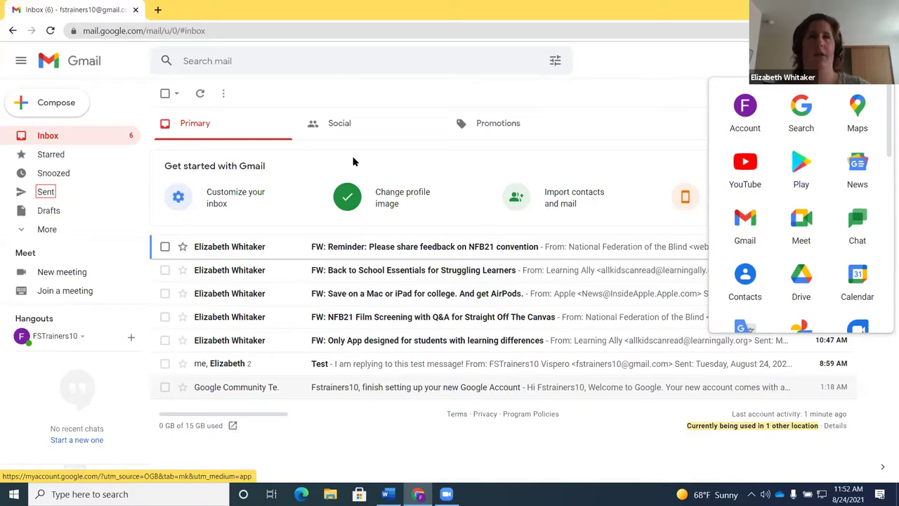
pyautogui.hotkey('shift', 'Tab')
pyautogui.hotkey('shift', 'Tab')
pyautogui.hotkey('shift', 'Tab')
pyautogui.hotkey('shift', 'Tab')
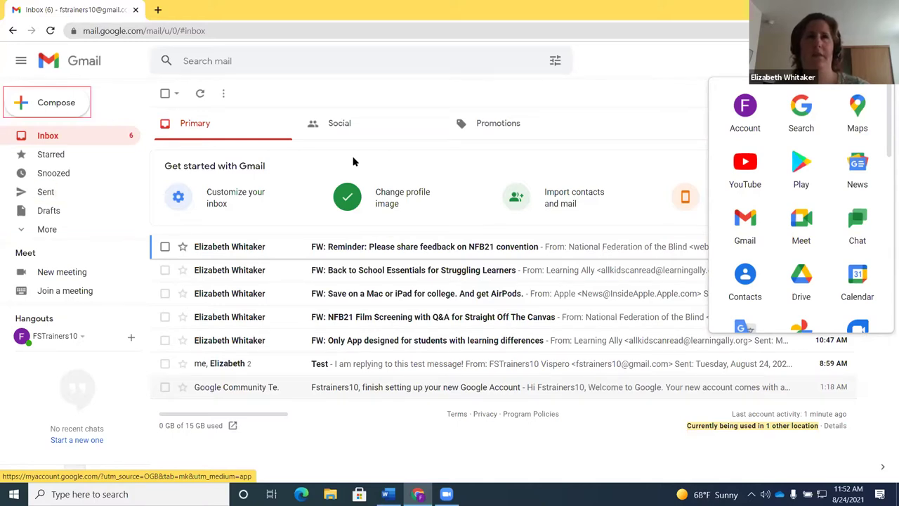
pyautogui.press('Return')
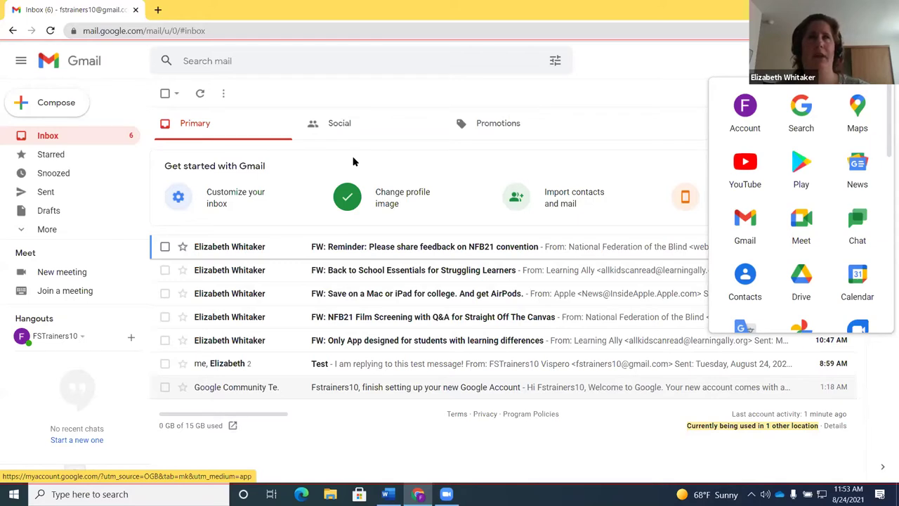
pyautogui.press('Tab')
pyautogui.press('Tab')
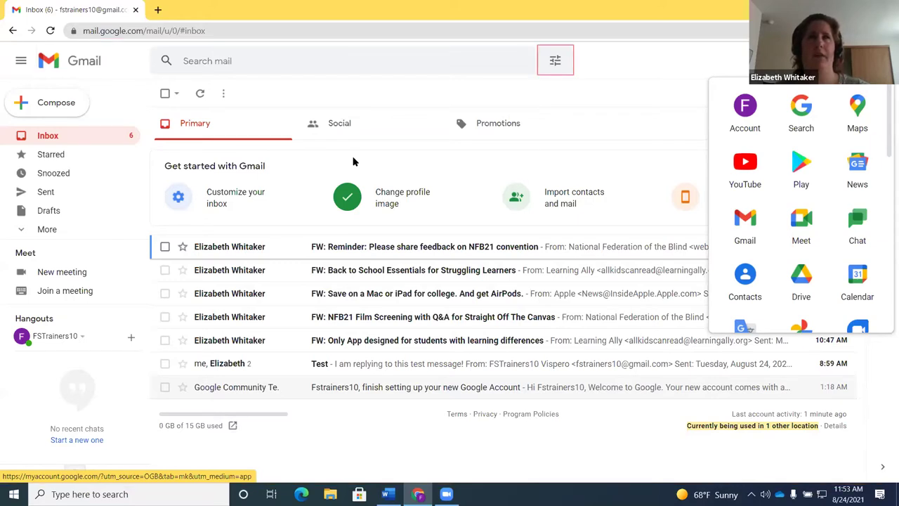
pyautogui.press('Tab')
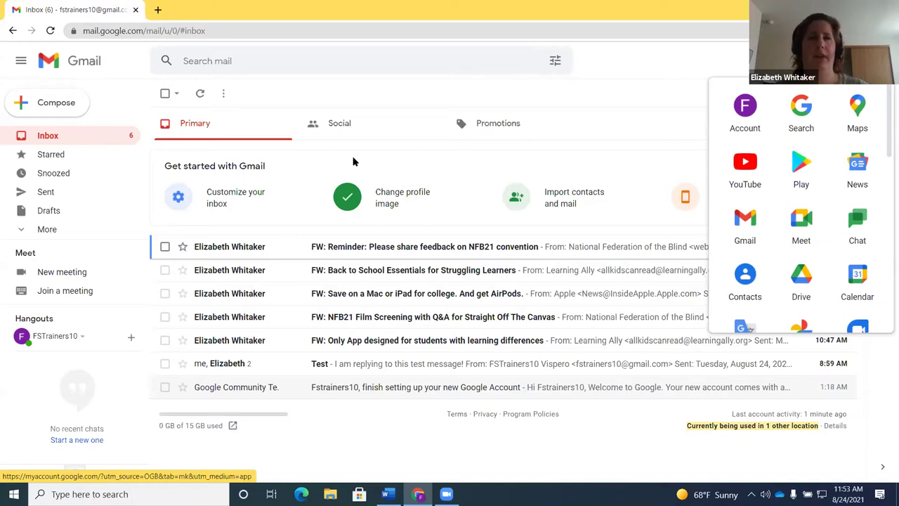
# Close the Google apps panel and open Quick settings from the toolbar
pyautogui.press('Escape')
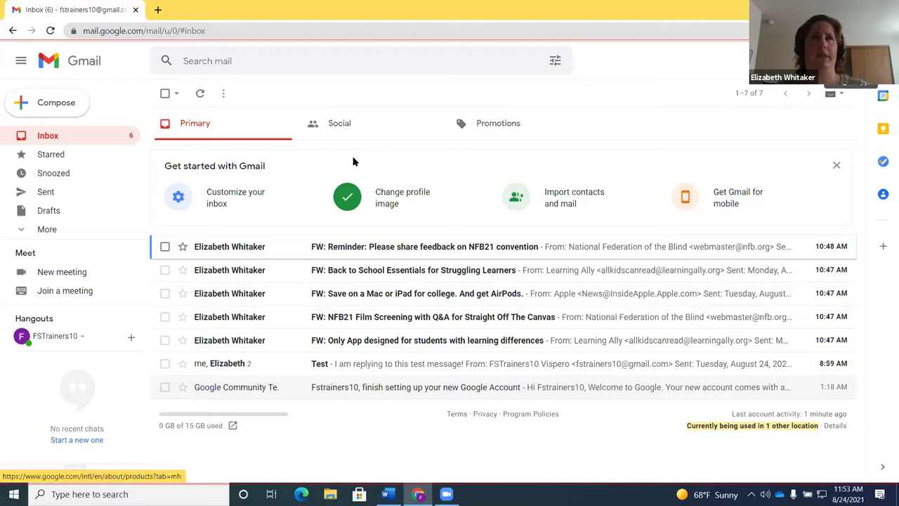
pyautogui.press('Tab')
pyautogui.press('Tab')
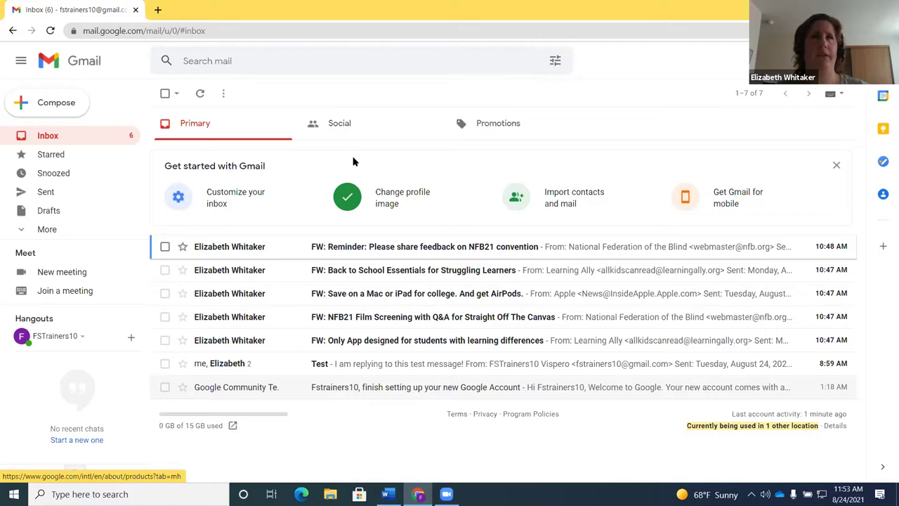
pyautogui.press('Return')
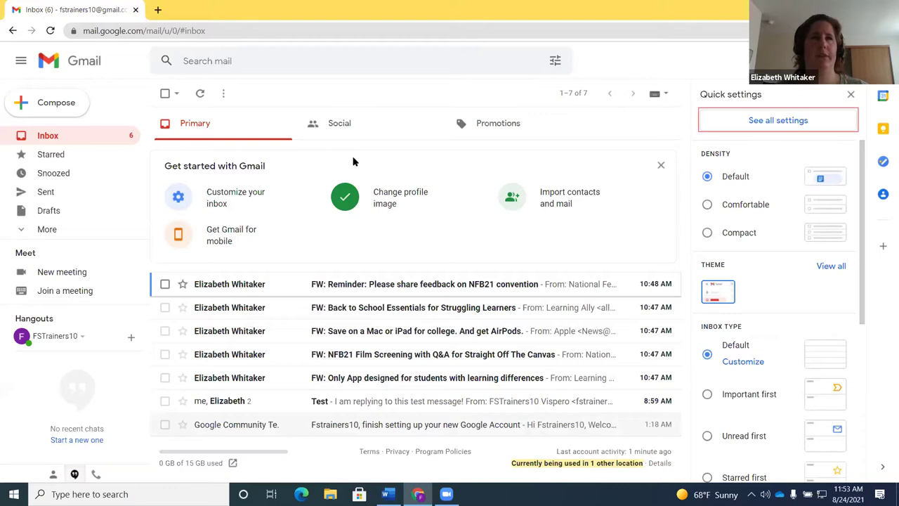
# Activate See all settings to reach the General tab of Gmail Settings
pyautogui.press('Return')
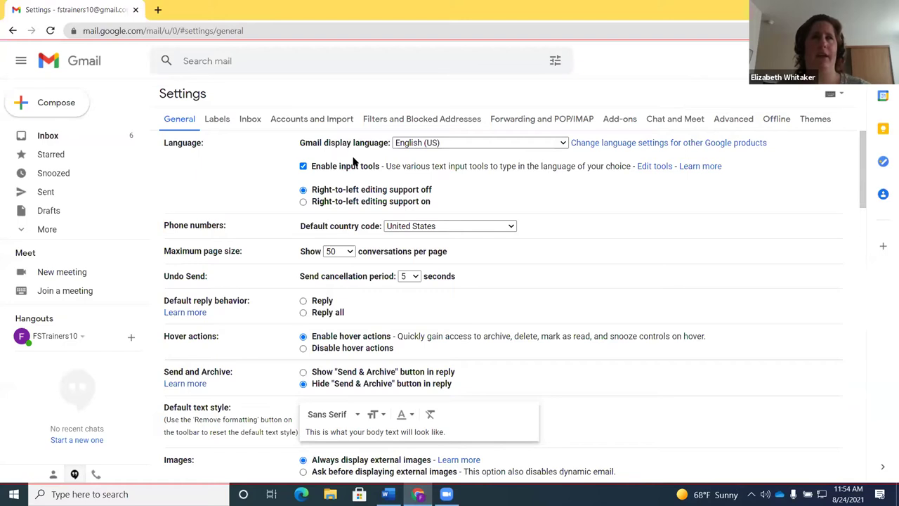
# Use JAWS Find to search 'keyboard' and land on the Keyboard shortcuts setting
pyautogui.press('ctrl+Insert+f')
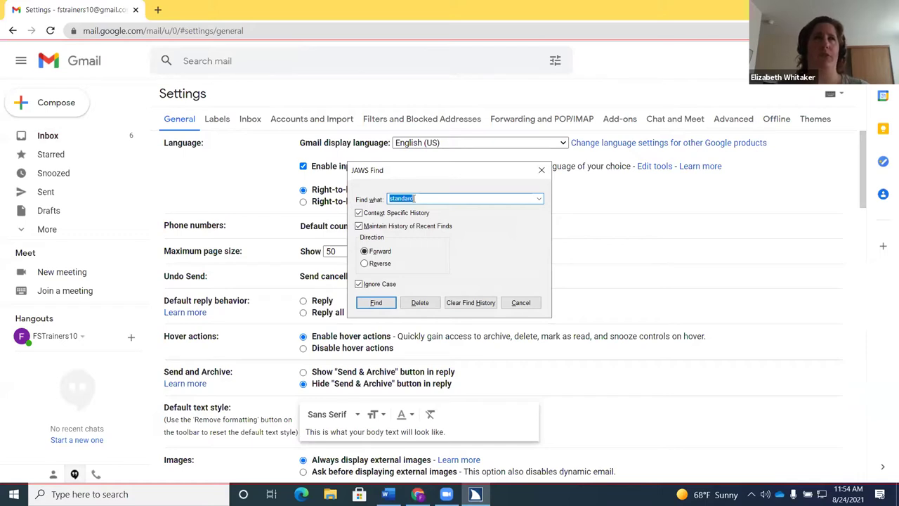
pyautogui.write('key')
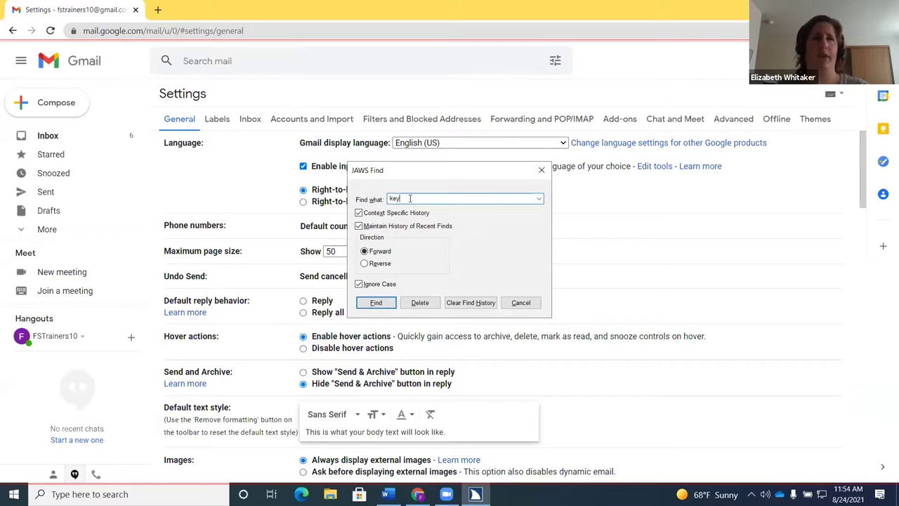
pyautogui.write('board')
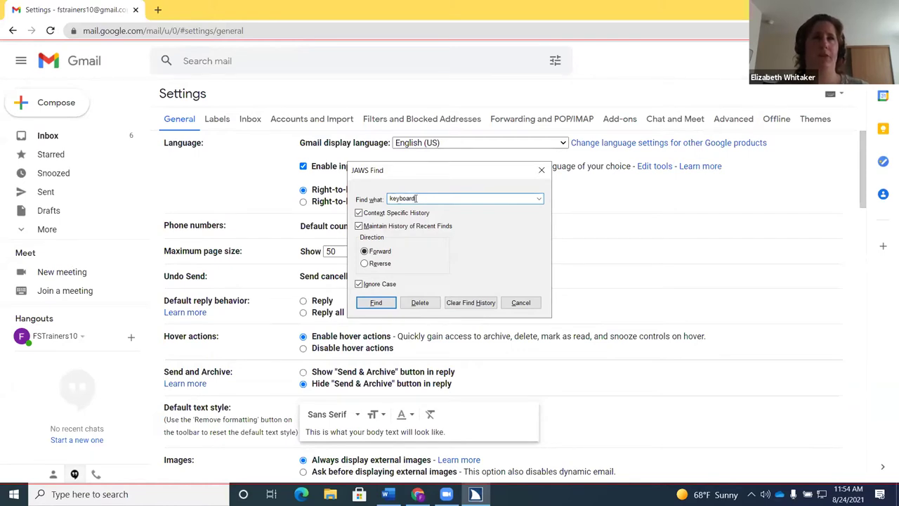
pyautogui.press('Return')
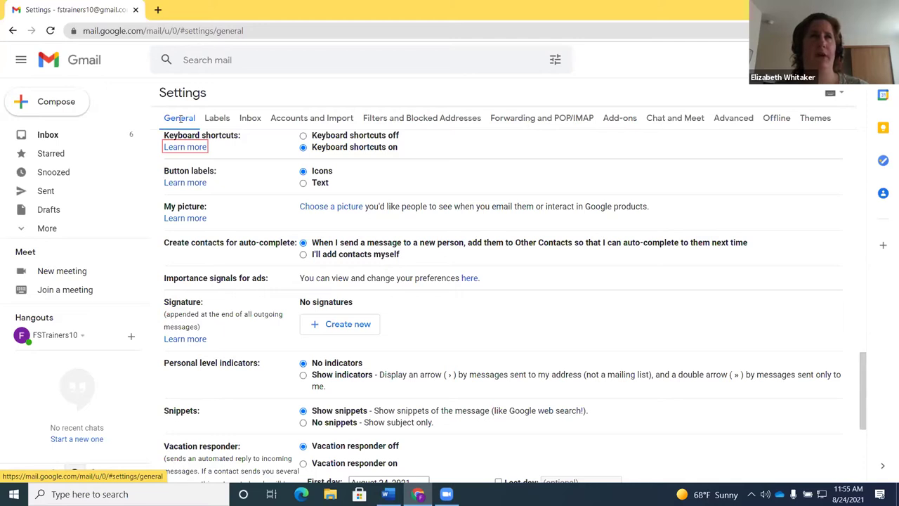
# Switch Keyboard shortcuts off and back on, then open the JAWS Find dialog
pyautogui.press('Tab')
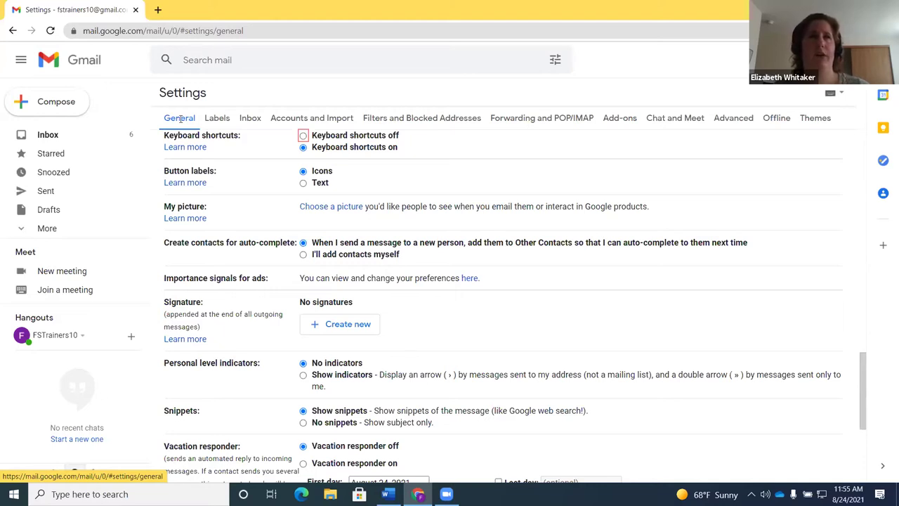
pyautogui.press('Down')
pyautogui.press('Up')
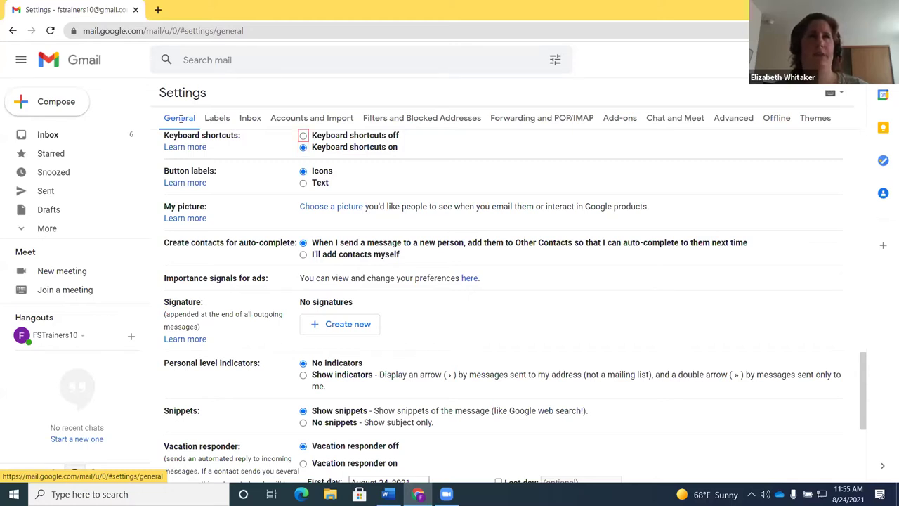
pyautogui.press('space')
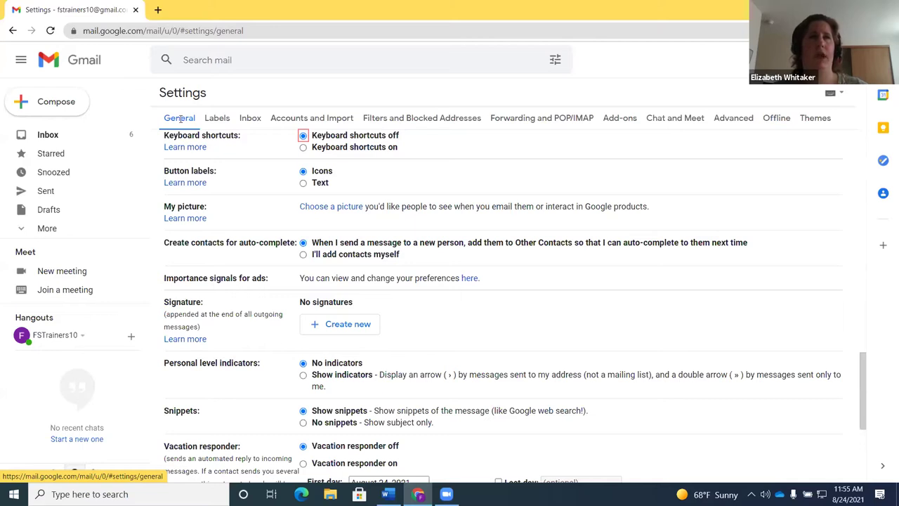
pyautogui.press('Down')
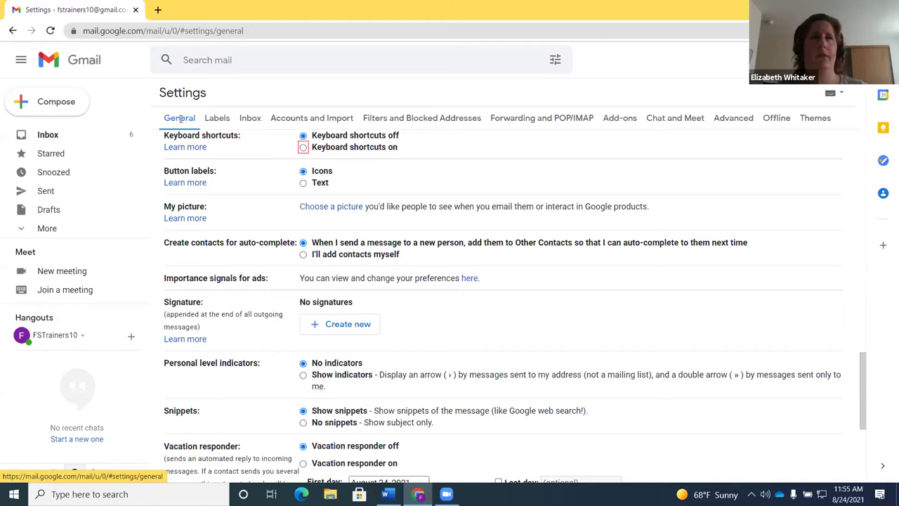
pyautogui.press('space')
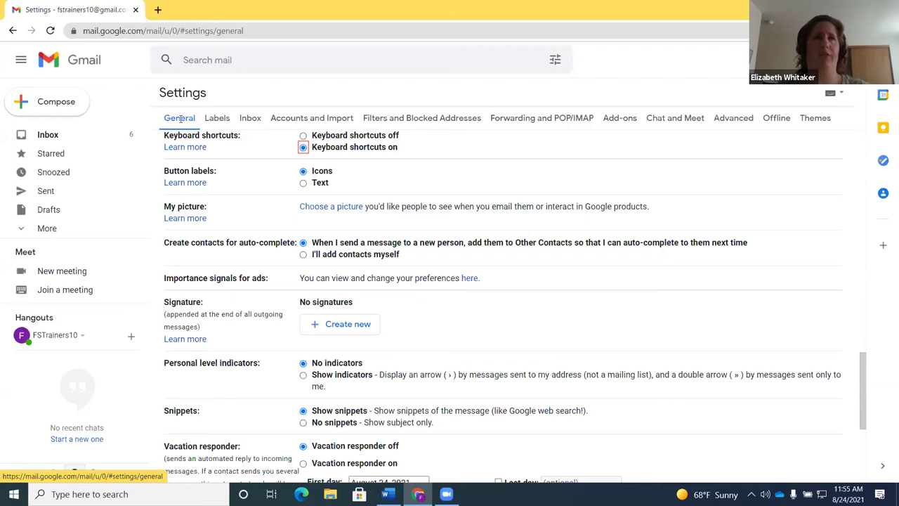
pyautogui.press('ctrl+Insert+f')
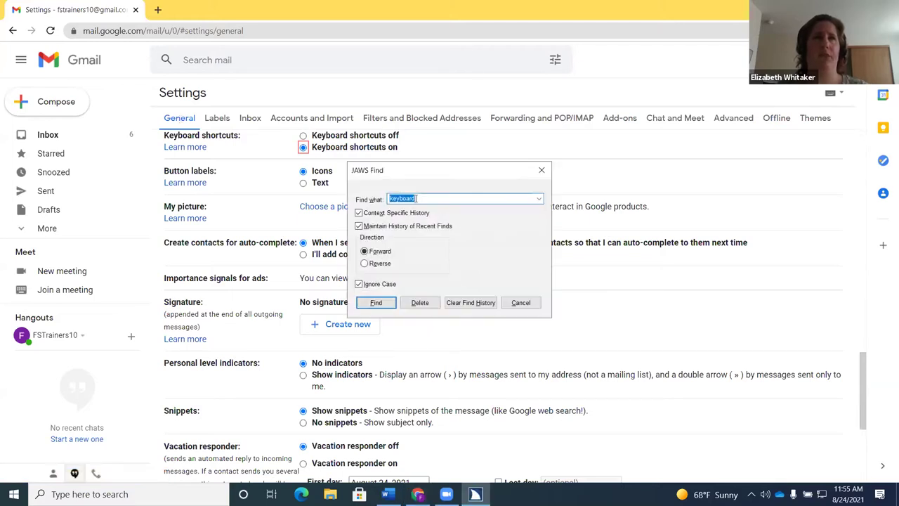
# Find 'save' on the page, then choose Cancel to leave settings for the inbox
pyautogui.write('save')
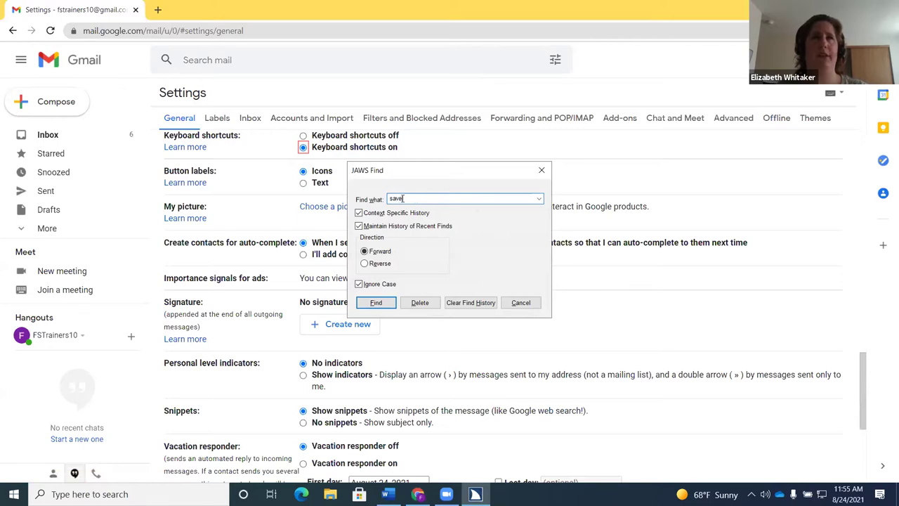
pyautogui.press('Return')
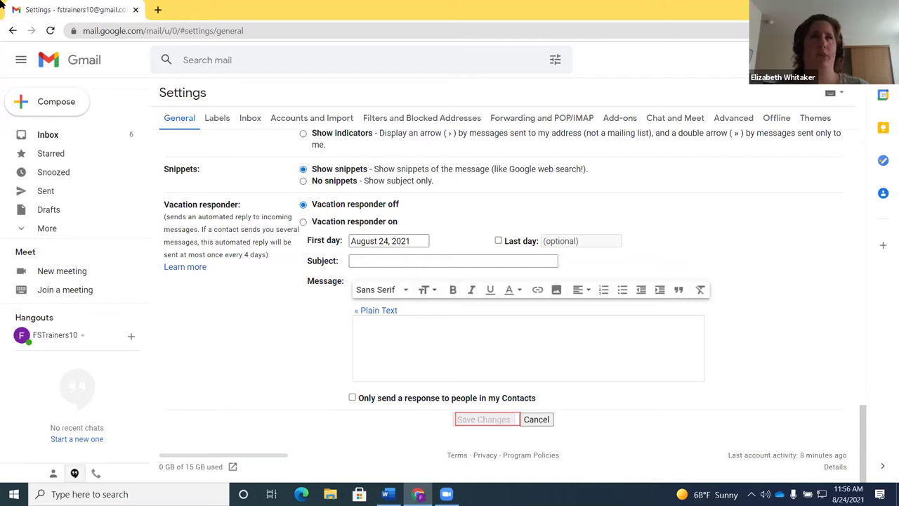
pyautogui.press('Tab')
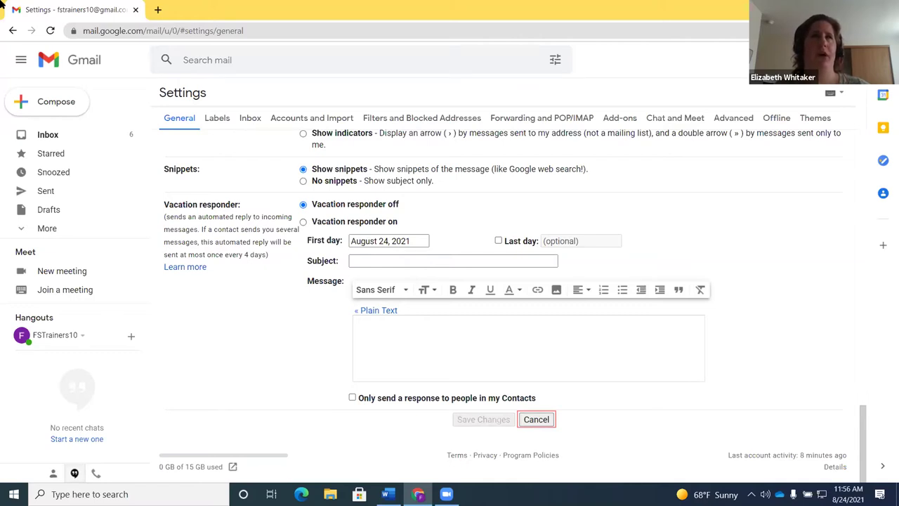
pyautogui.press('Return')
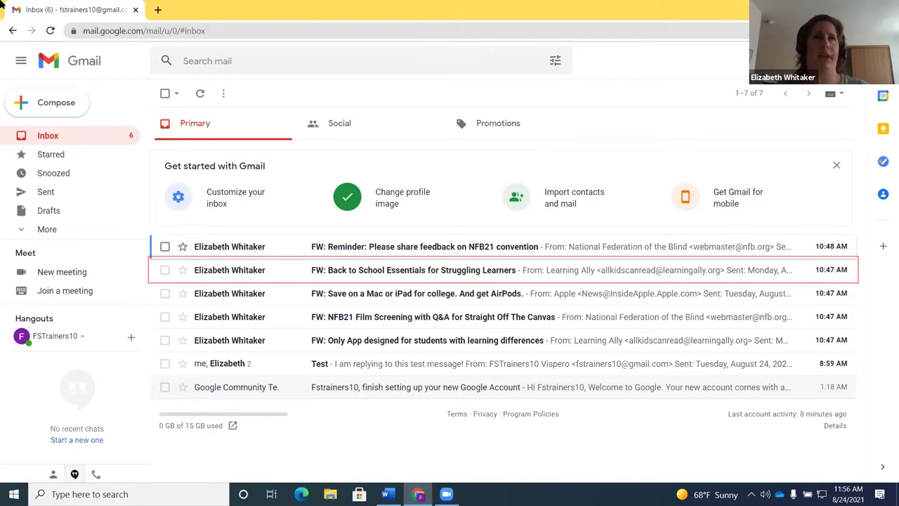
# Switch from Chrome back to the Word webinar slides document
pyautogui.hotkey('alt', 'Tab')
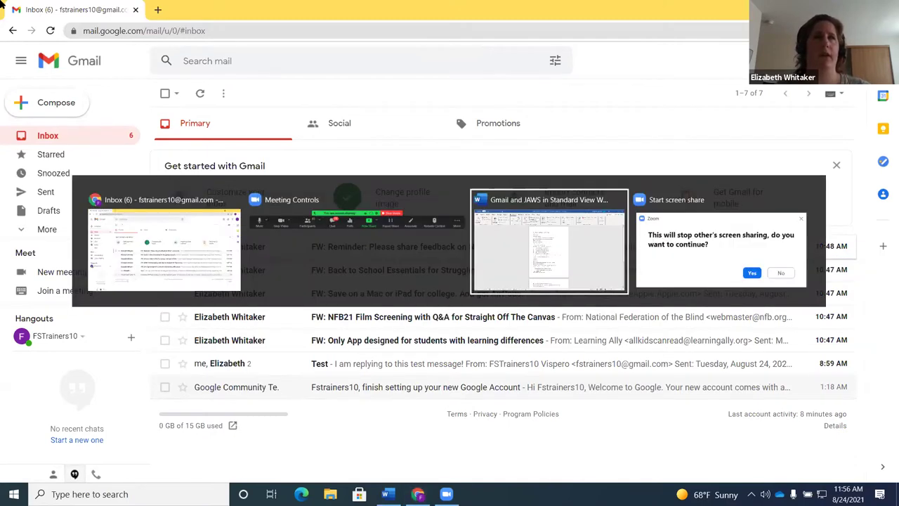
pyautogui.hotkey('alt', 'Tab')
pyautogui.hotkey('alt', 'Tab')
pyautogui.hotkey('alt', 'Tab')
pyautogui.hotkey('alt', 'Tab')
pyautogui.hotkey('alt', 'Tab')
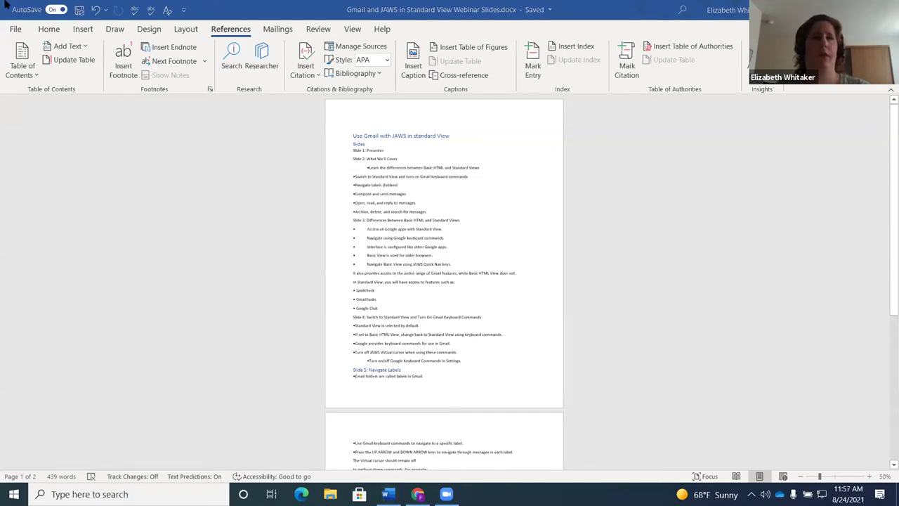
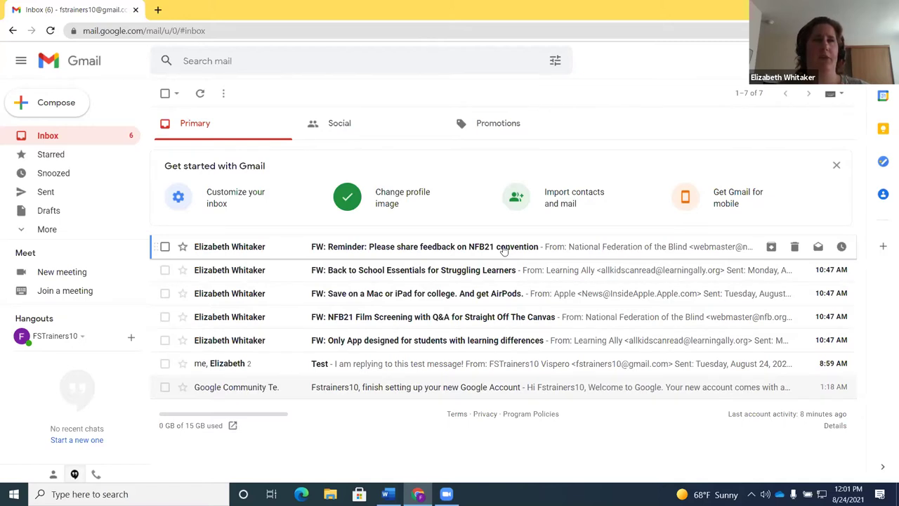
pyautogui.press('g')
pyautogui.press('t')
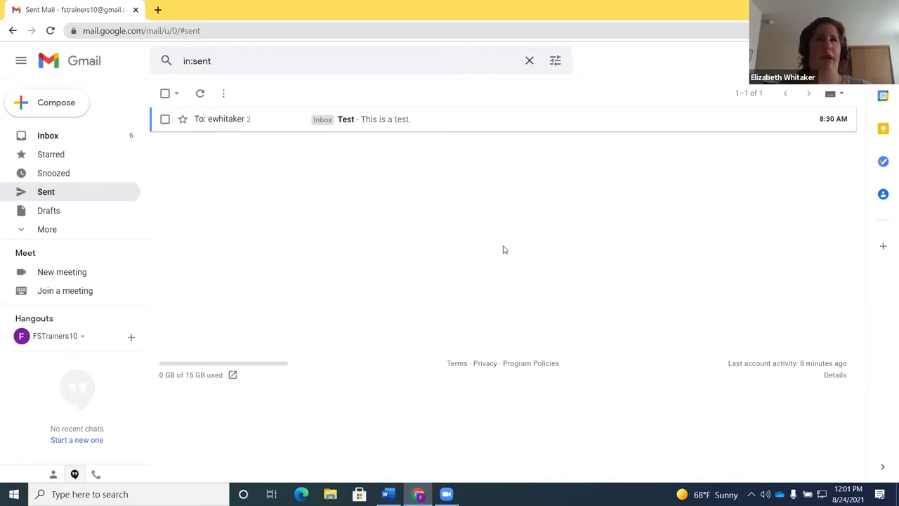
pyautogui.hotkey('alt', 'Left')
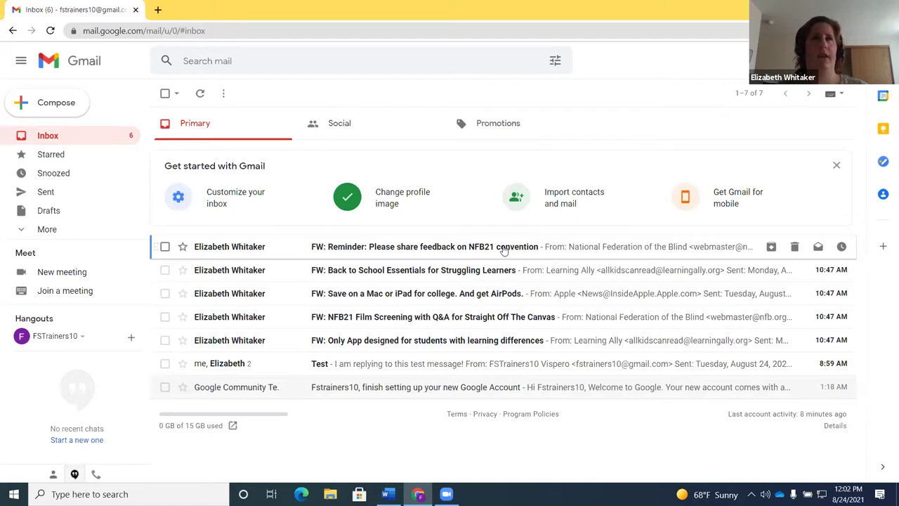
# Move down past Back to School, Save on a Mac and NFB21 Film Screening, then open Sent Mail
pyautogui.press('Down')
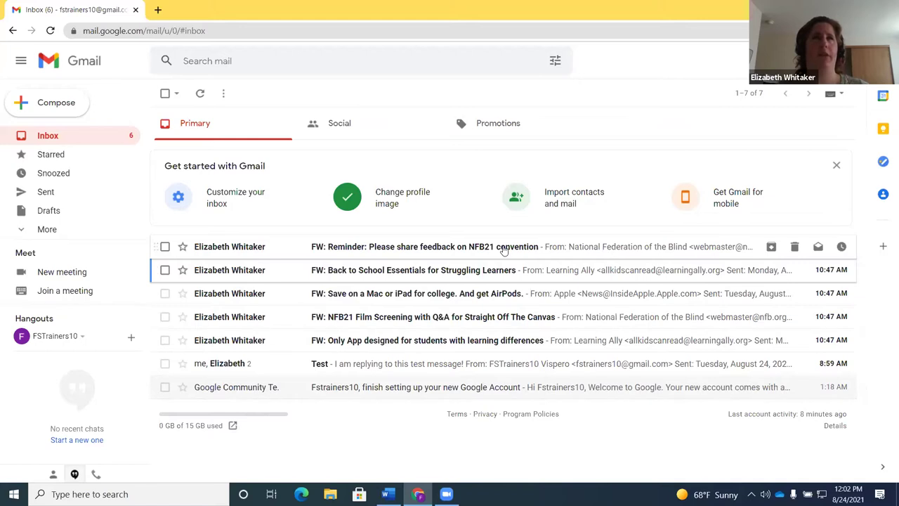
pyautogui.press('Down')
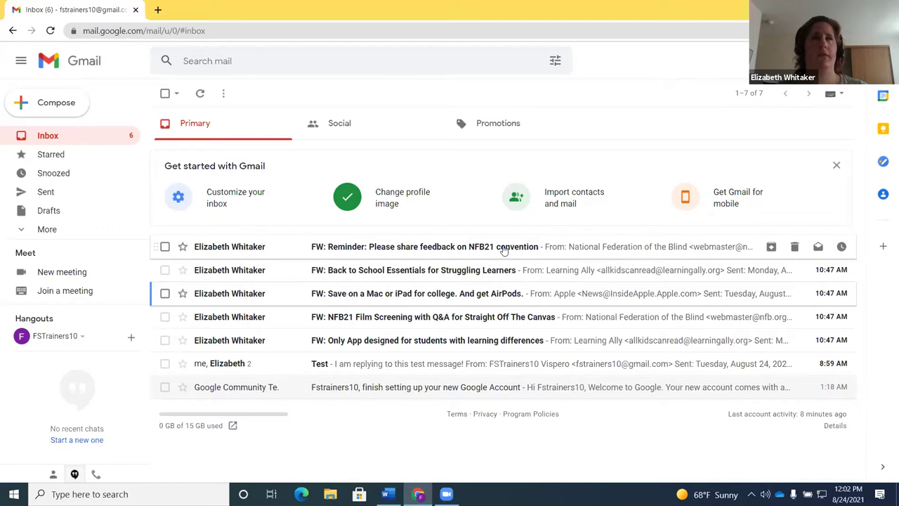
pyautogui.press('Down')
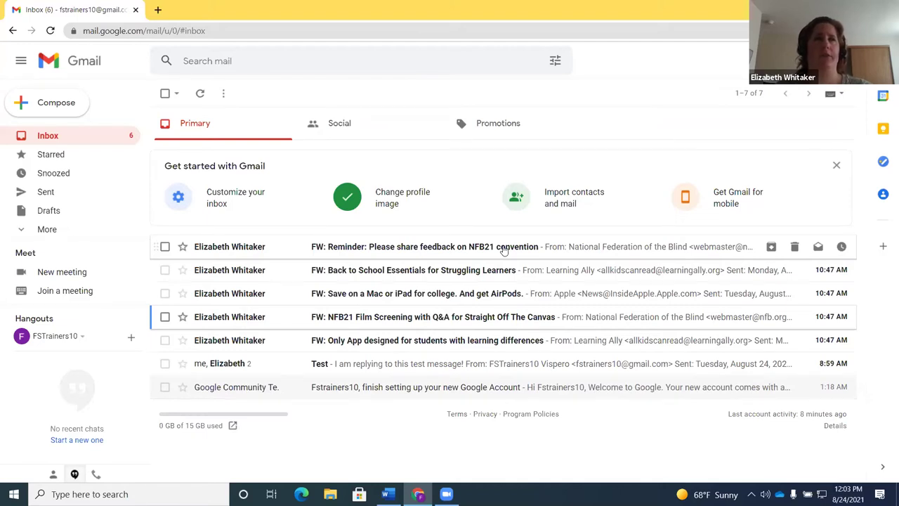
pyautogui.press('g')
pyautogui.press('t')
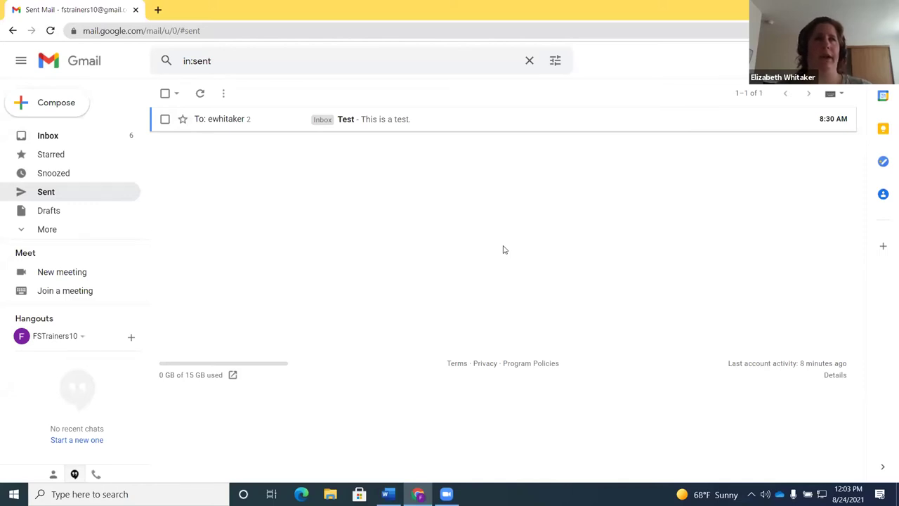
# Open the All Mail view and start a 'label:' query in the mail search box
pyautogui.press('g')
pyautogui.press('a')
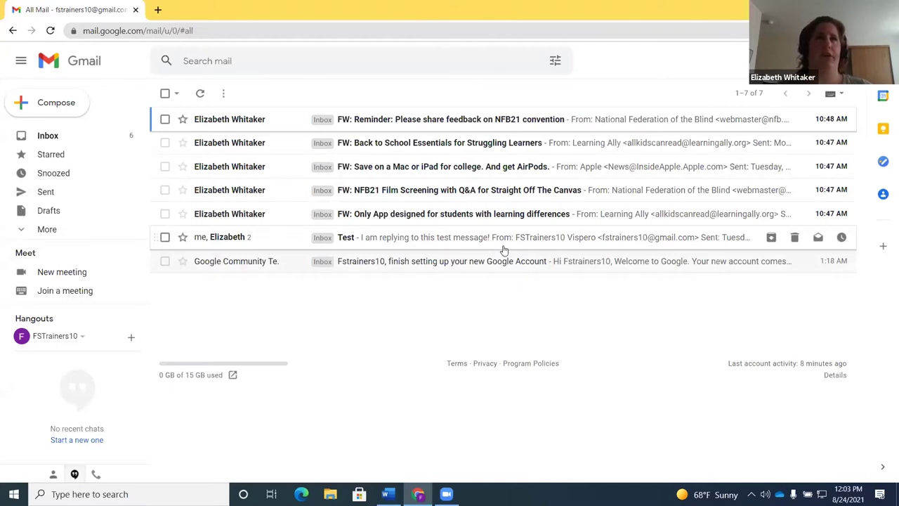
pyautogui.press('g')
pyautogui.press('l')
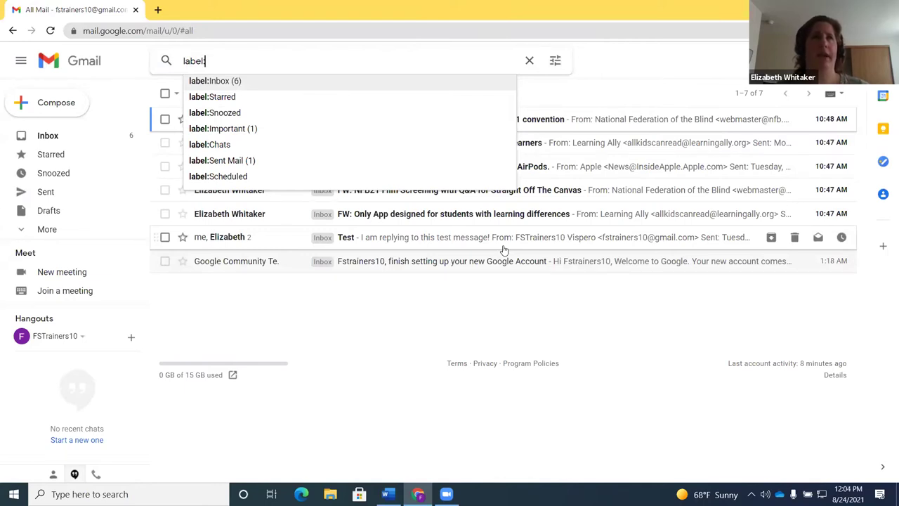
# Cycle through Starred, Snoozed, Important, Chats, Sent Mail and Scheduled back to Inbox, then type 'gi'
pyautogui.press('Down')
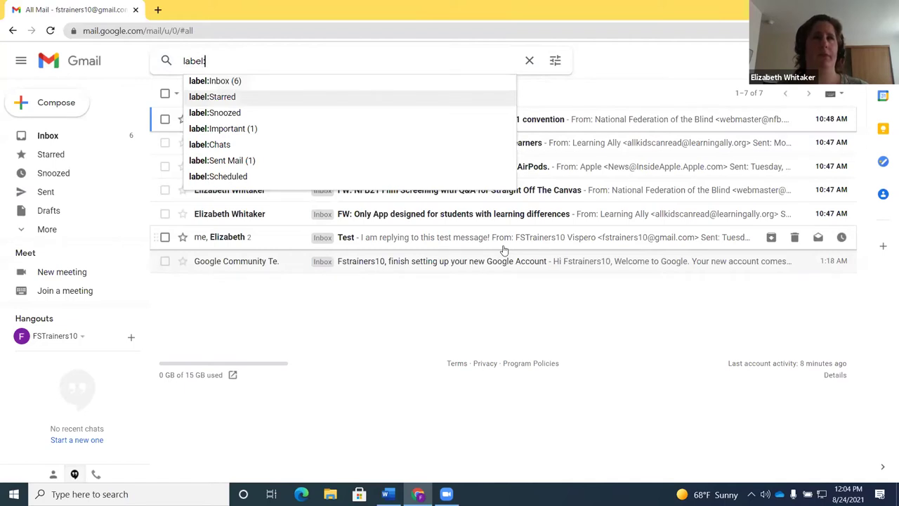
pyautogui.press('Down')
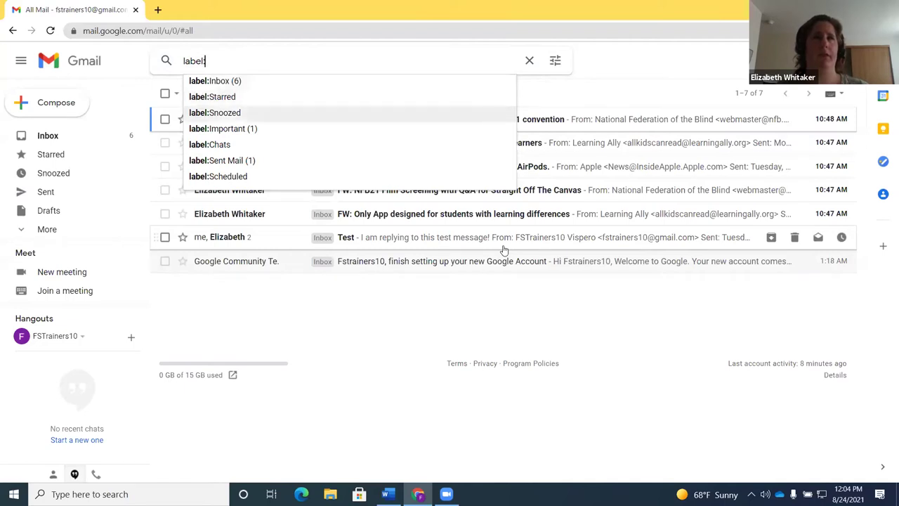
pyautogui.press('Down')
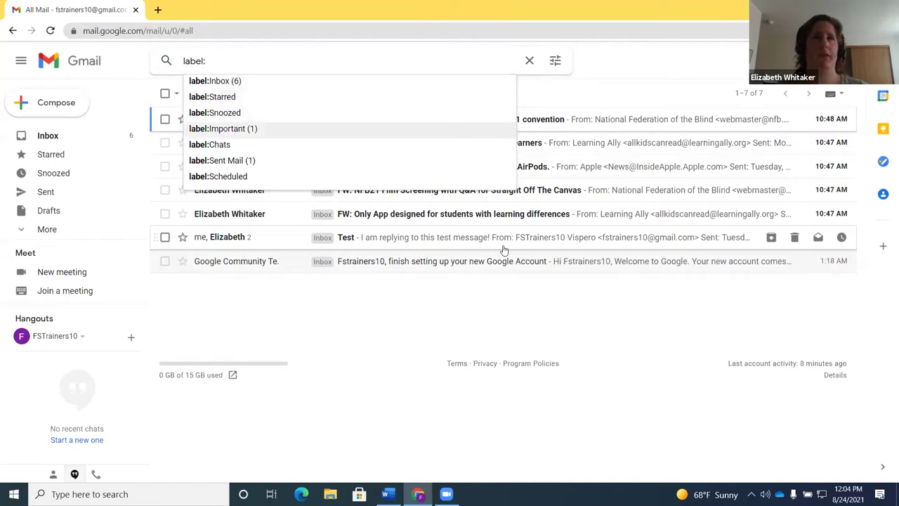
pyautogui.press('Down')
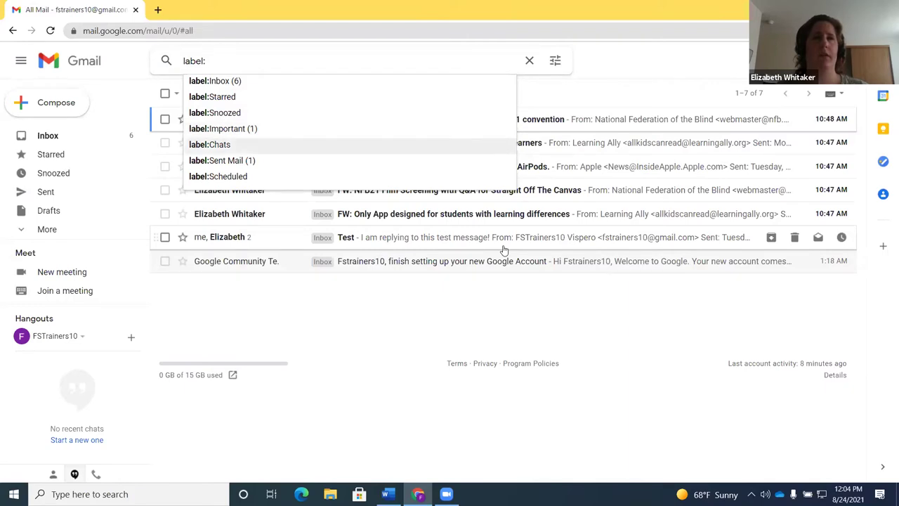
pyautogui.press('Down')
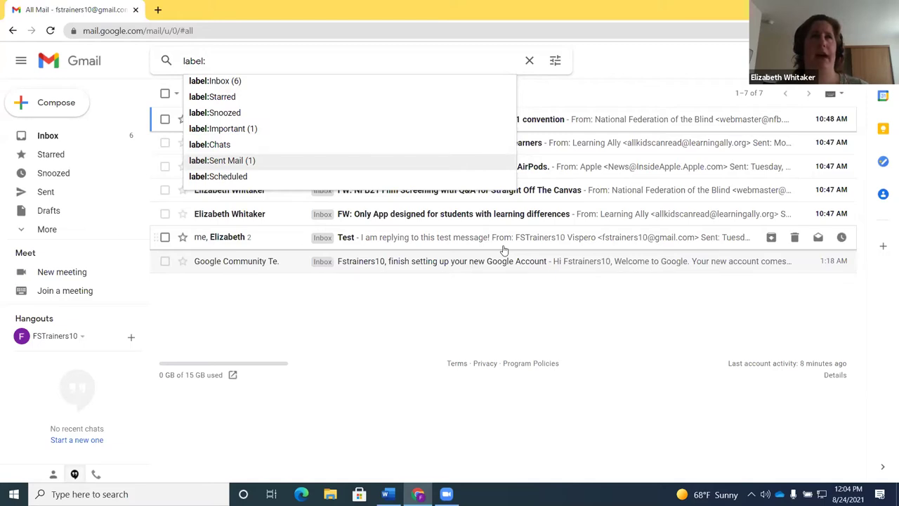
pyautogui.press('Down')
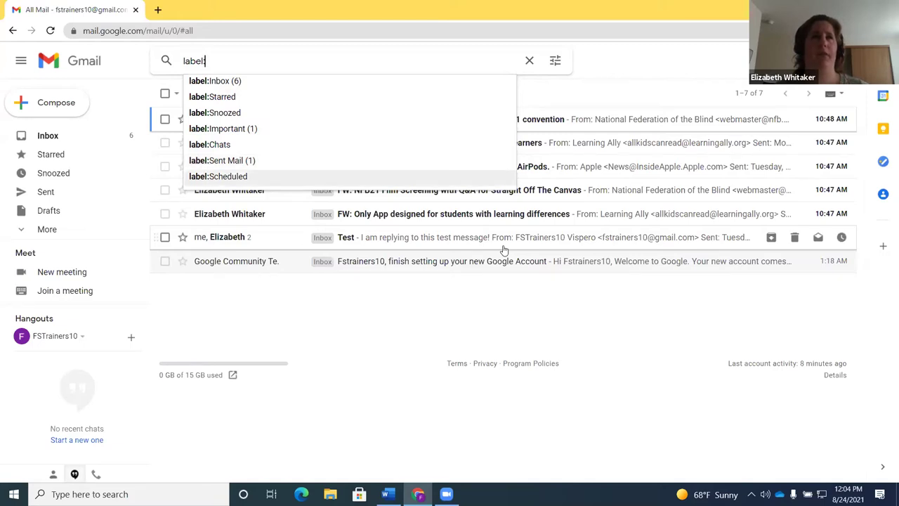
pyautogui.press('Down')
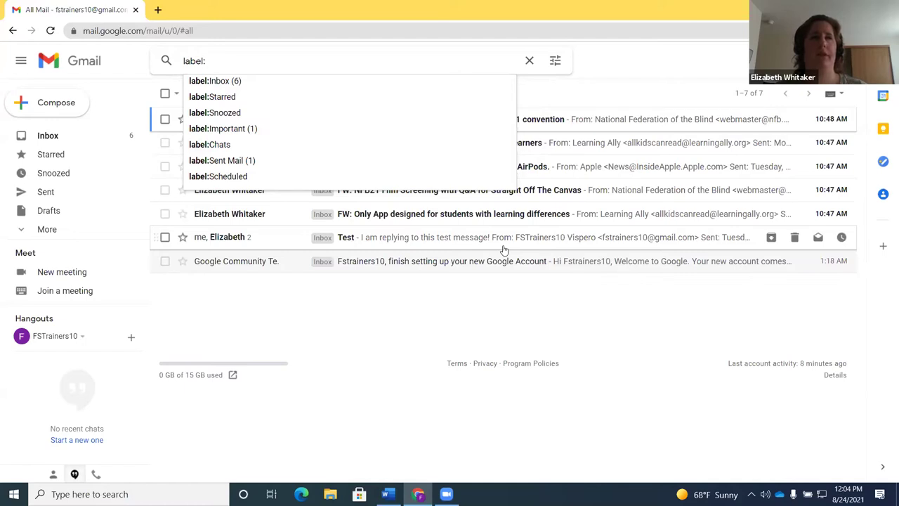
pyautogui.press('Down')
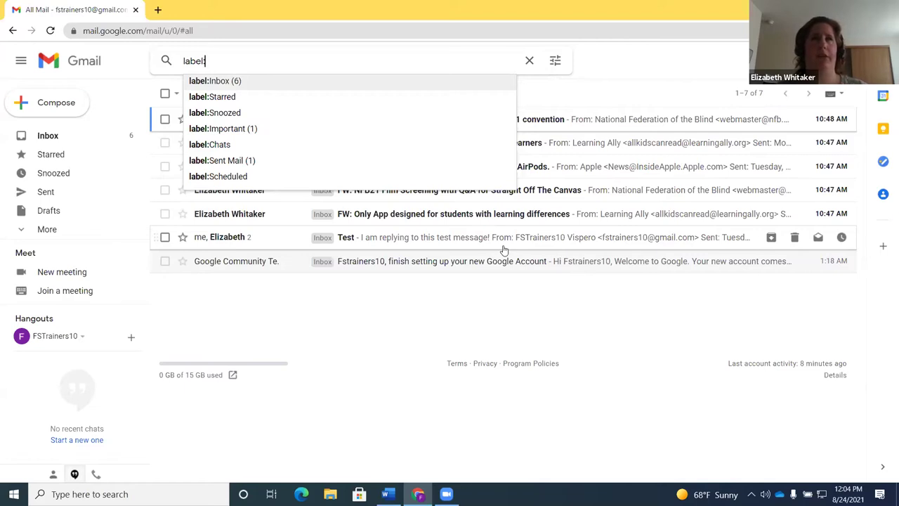
pyautogui.write('g')
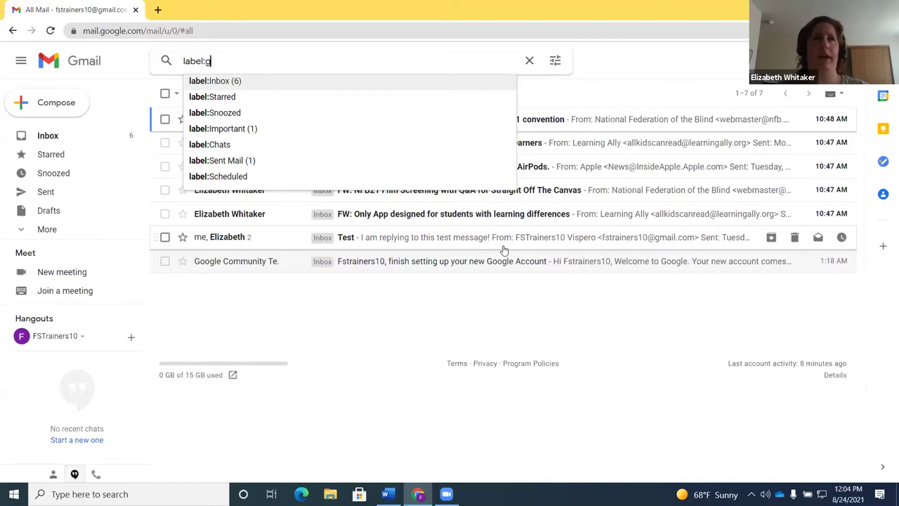
pyautogui.write('i')
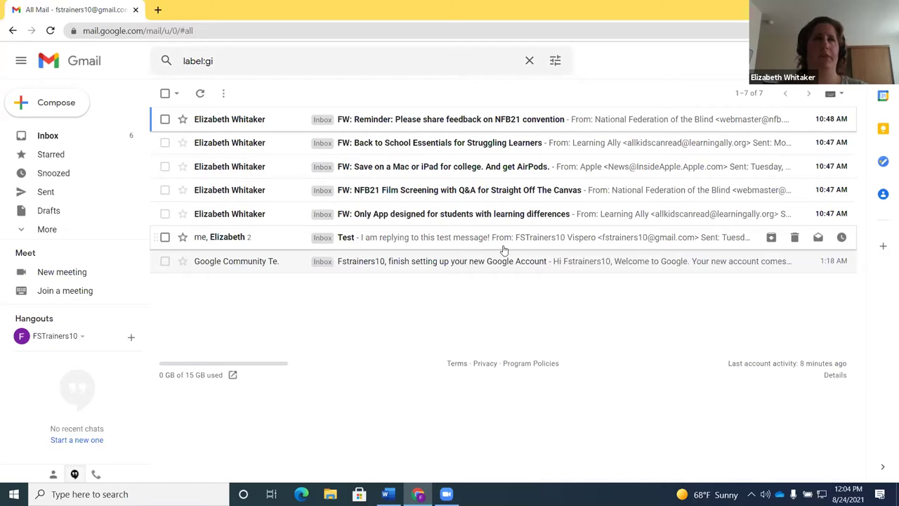
# Go back to the Inbox and show the keyboard shortcuts reference with ?
pyautogui.press('g')
pyautogui.press('i')
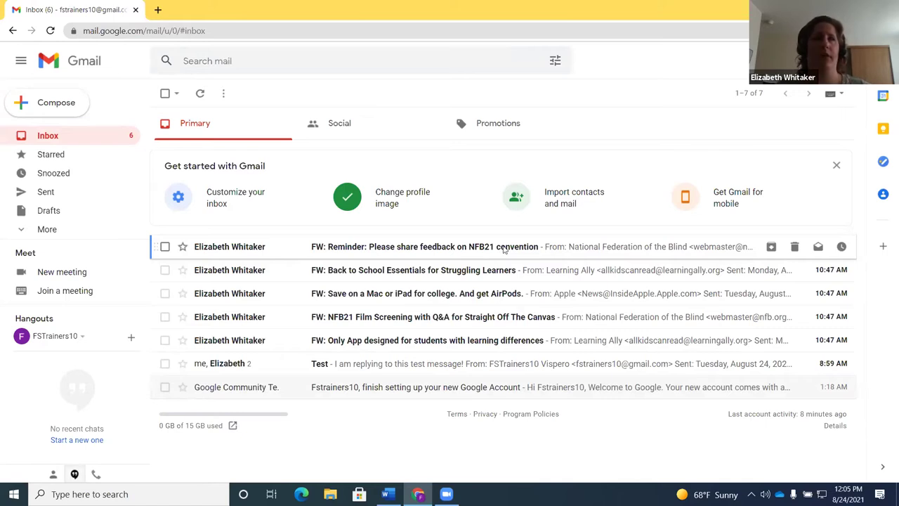
pyautogui.hotkey('shift', '/')
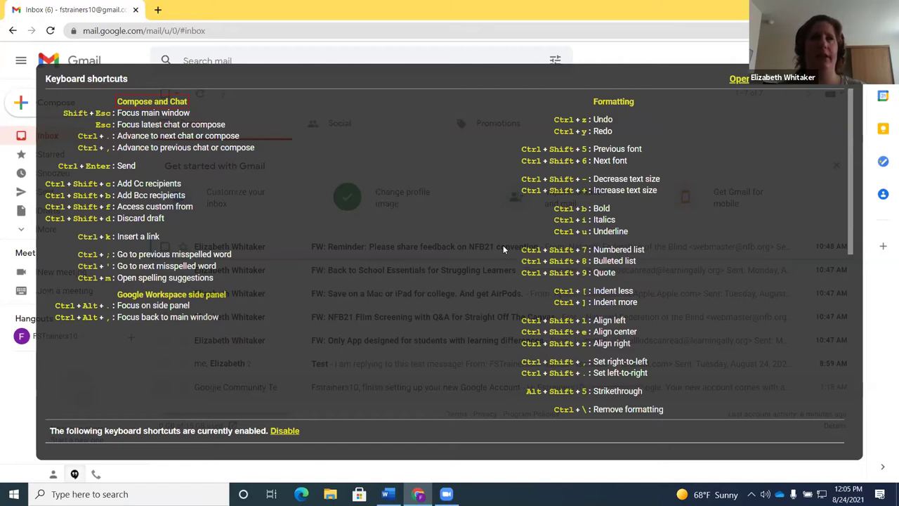
pyautogui.press('h')
pyautogui.press('Tab')
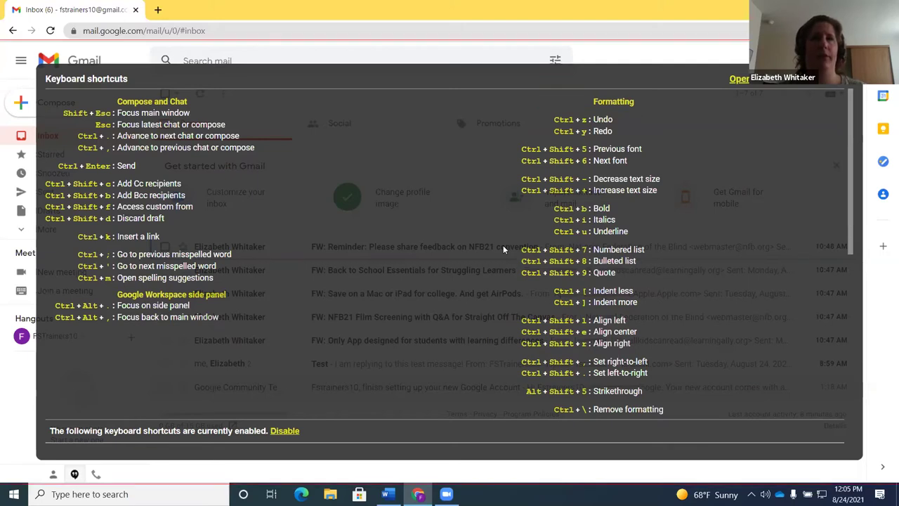
pyautogui.press('Tab')
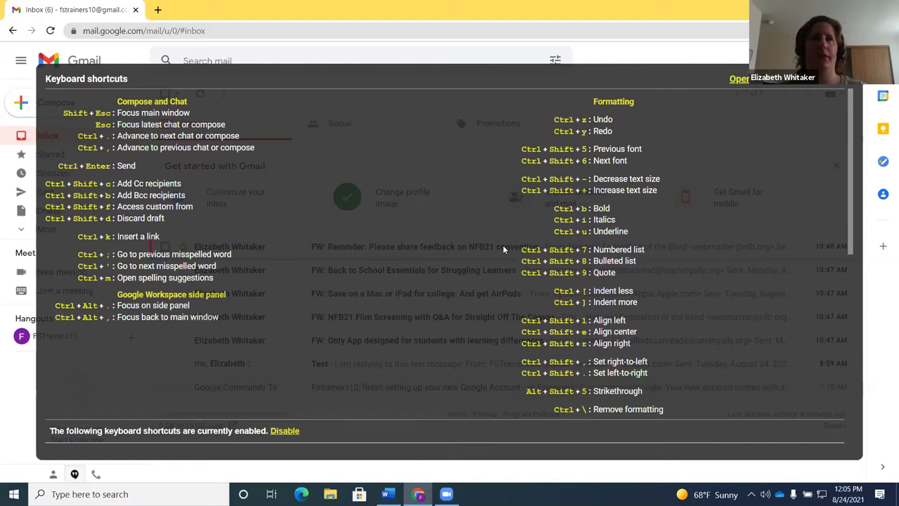
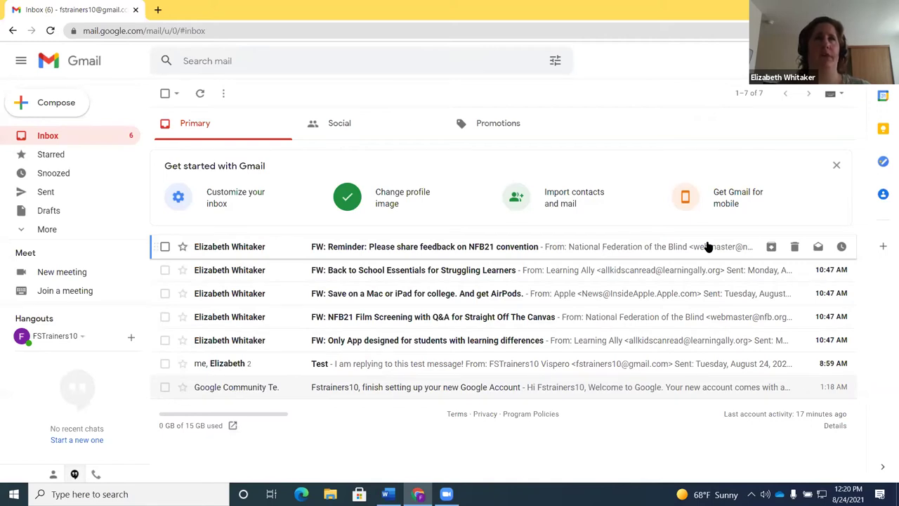
# Open a blank New Message compose window with the C shortcut
pyautogui.press('c')
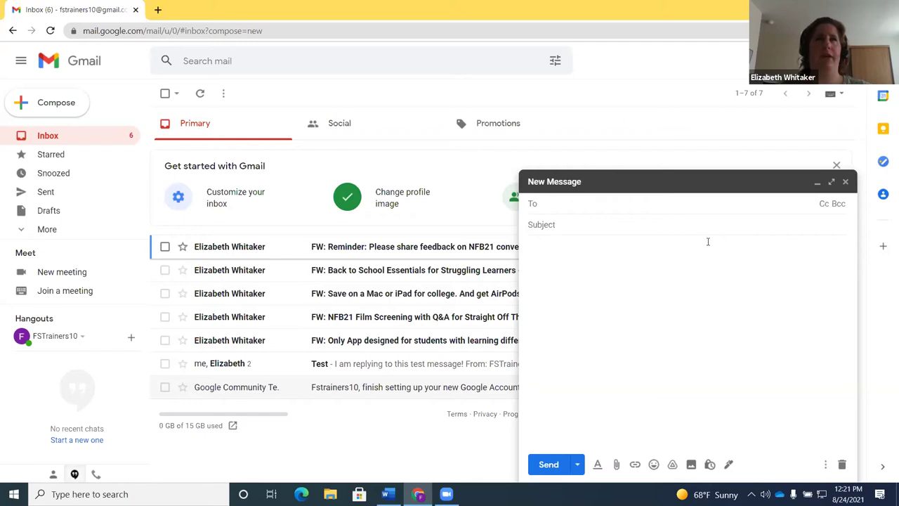
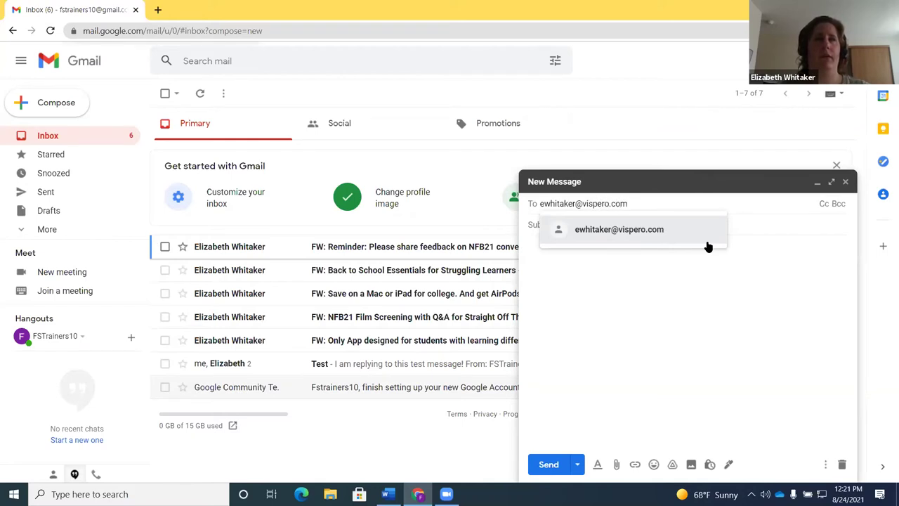
# Enter the recipient's e-mail address in the To field, accepting the suggested contact
pyautogui.moveTo(708, 246)
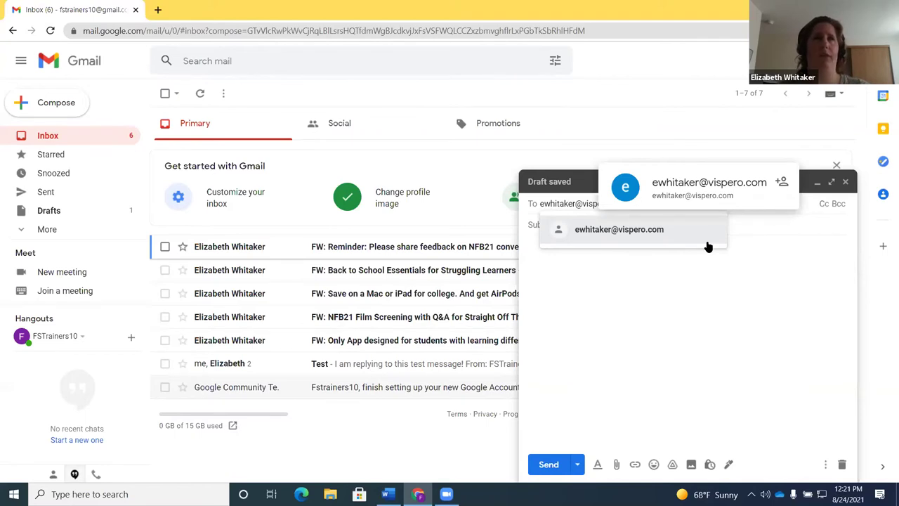
pyautogui.click(708, 246)
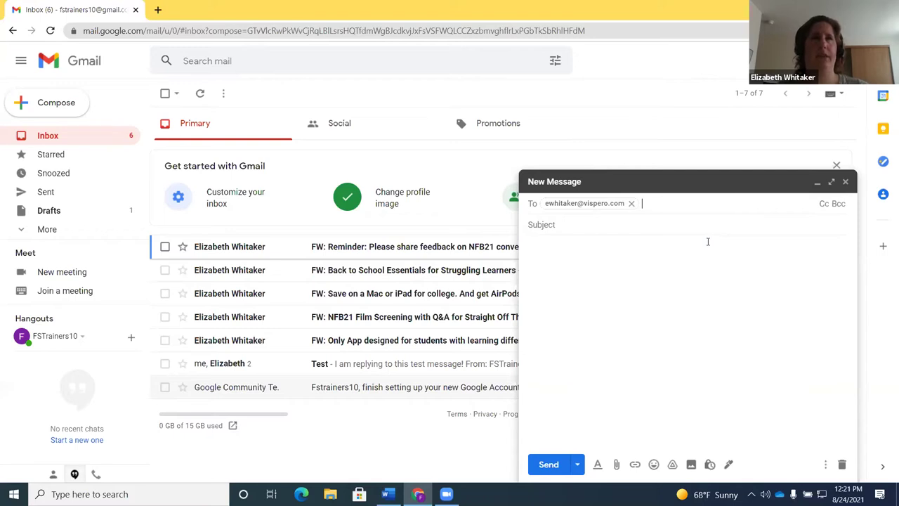
pyautogui.press('Tab')
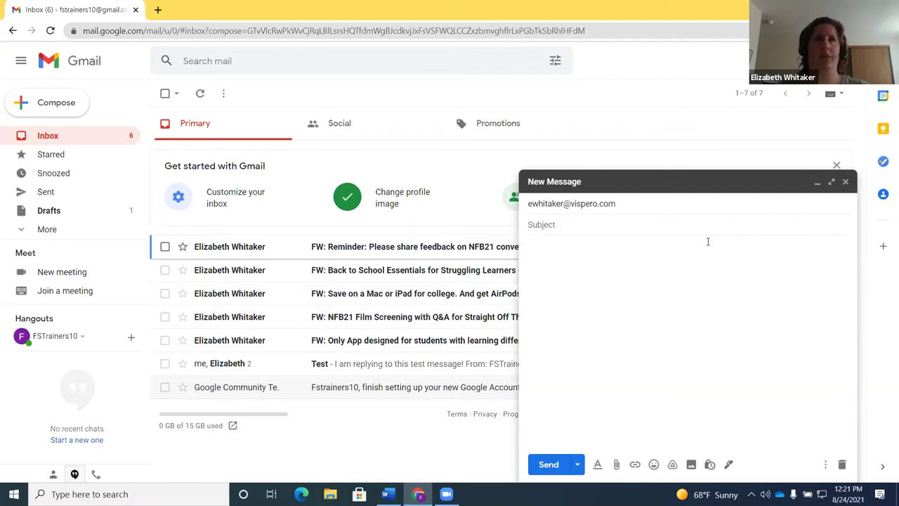
# Give the draft subject 'Test Email' and a body about sending during a Gmail-with-JAWS webinar
pyautogui.write('Test Email')
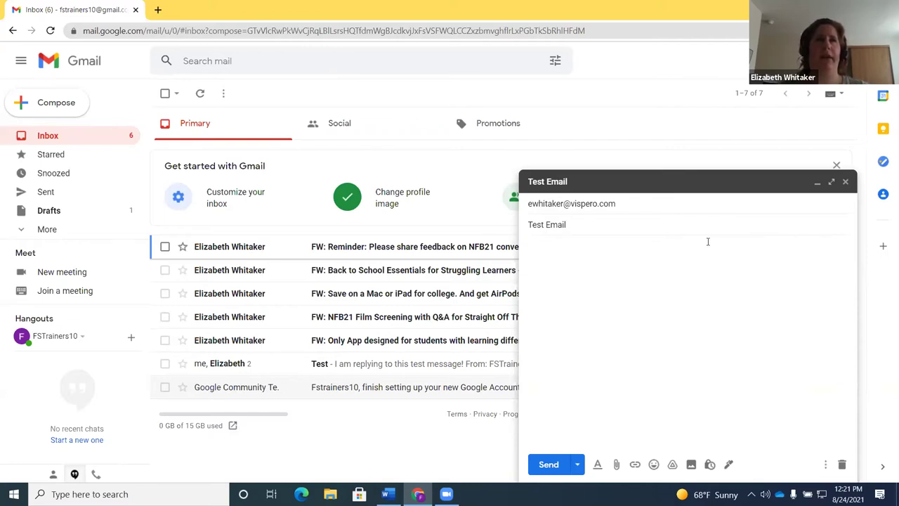
pyautogui.press('Tab')
pyautogui.write('This is a test. ')
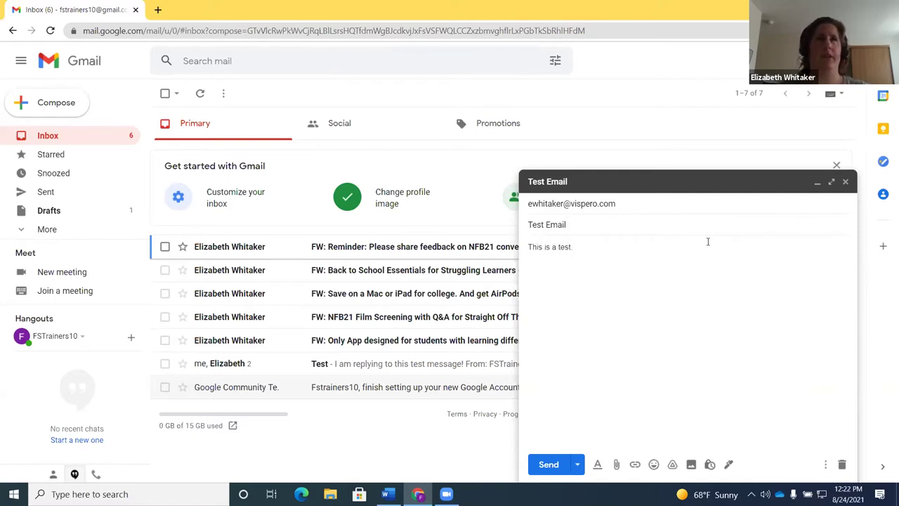
pyautogui.write('I am sending it during a we')
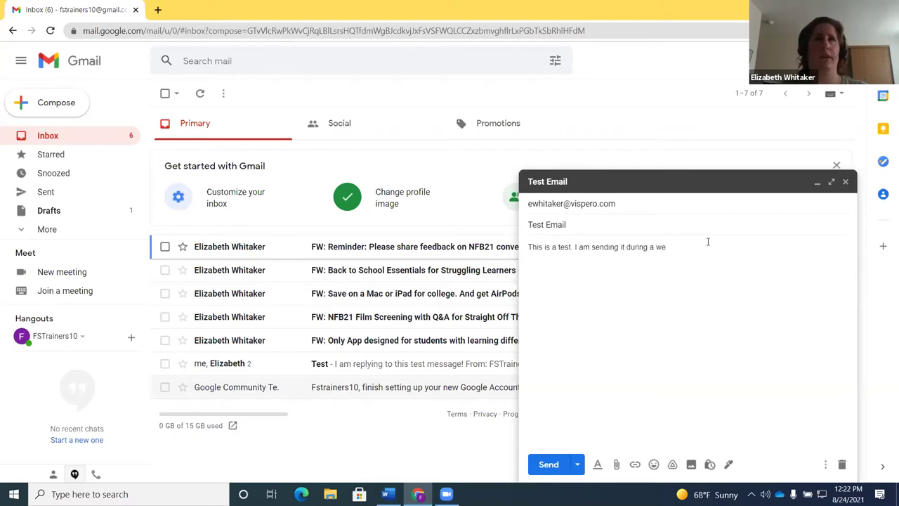
pyautogui.write('binar on using Gmail wit')
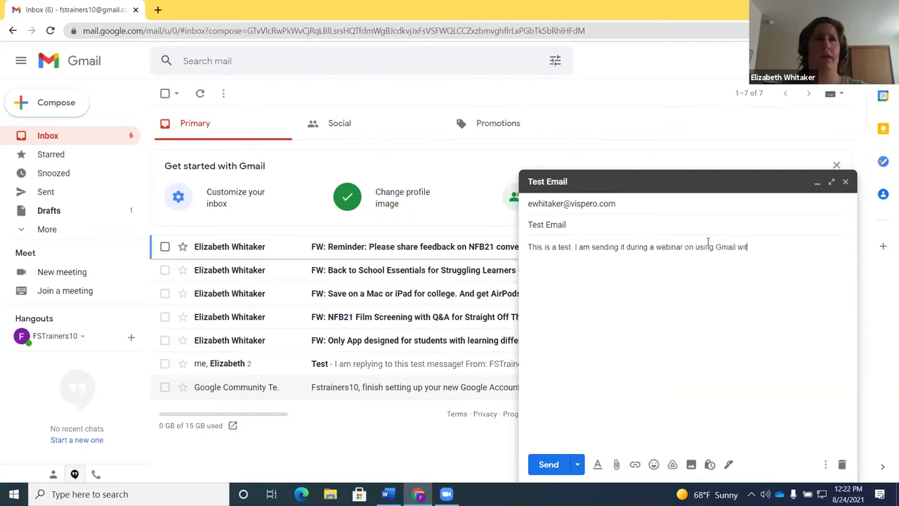
pyautogui.write('h JAWS in standard View.')
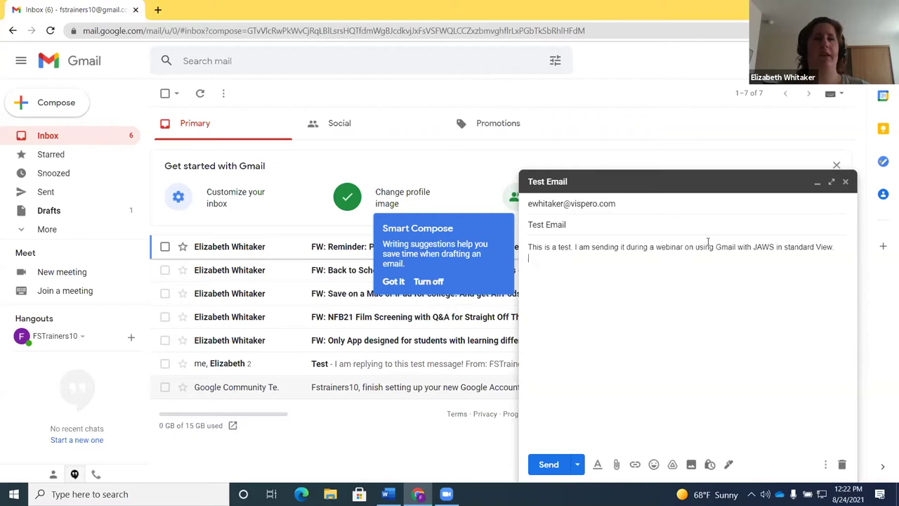
pyautogui.hotkey('ctrl', 'shift', 'c')
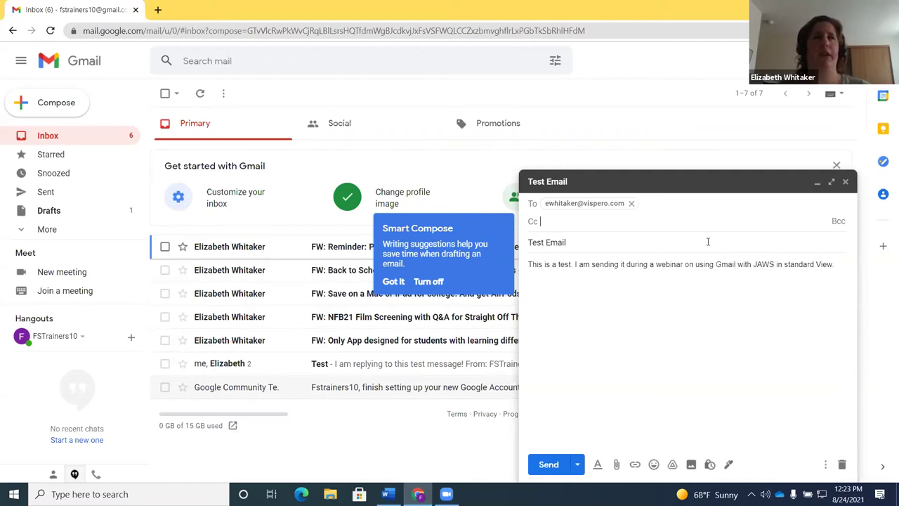
pyautogui.hotkey('ctrl', 'shift', 'b')
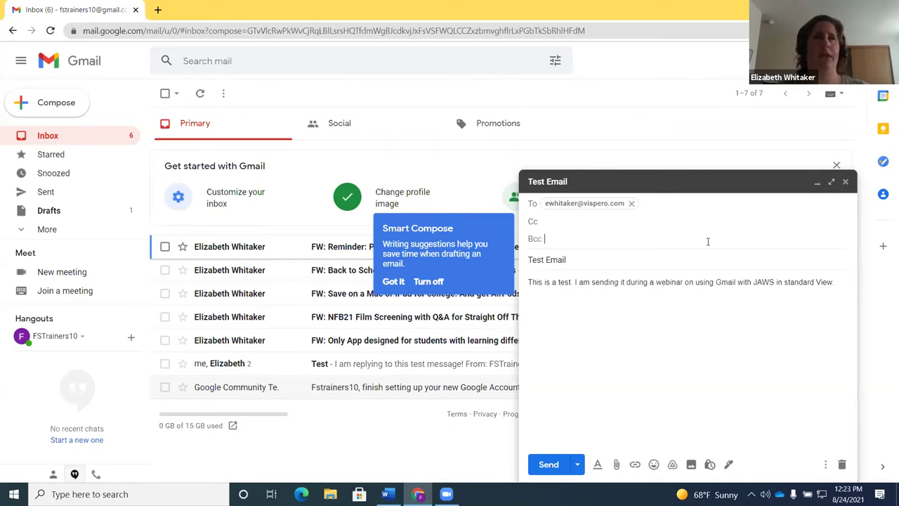
pyautogui.press('Tab')
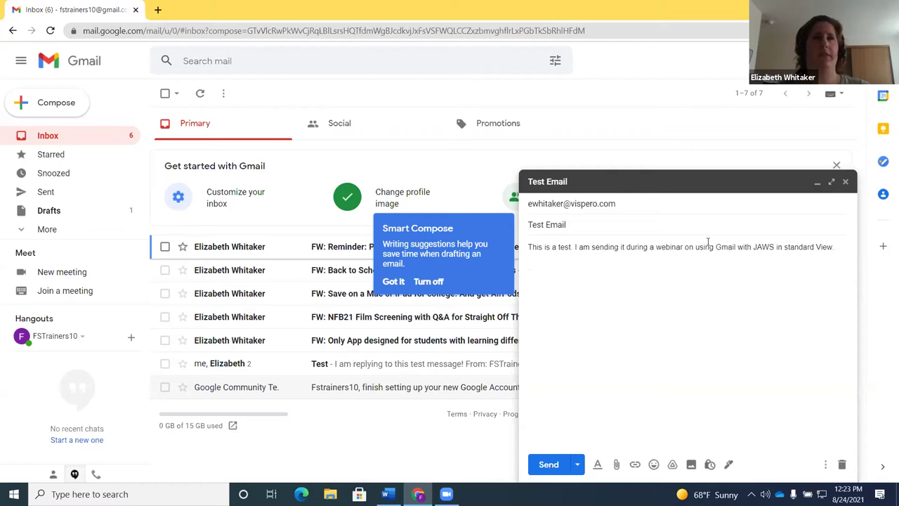
pyautogui.press('Tab')
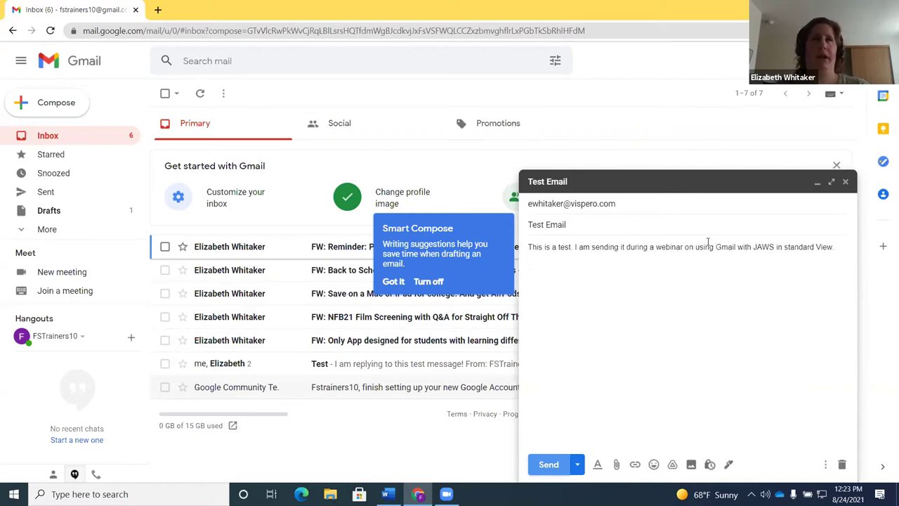
pyautogui.press('Tab')
pyautogui.press('Tab')
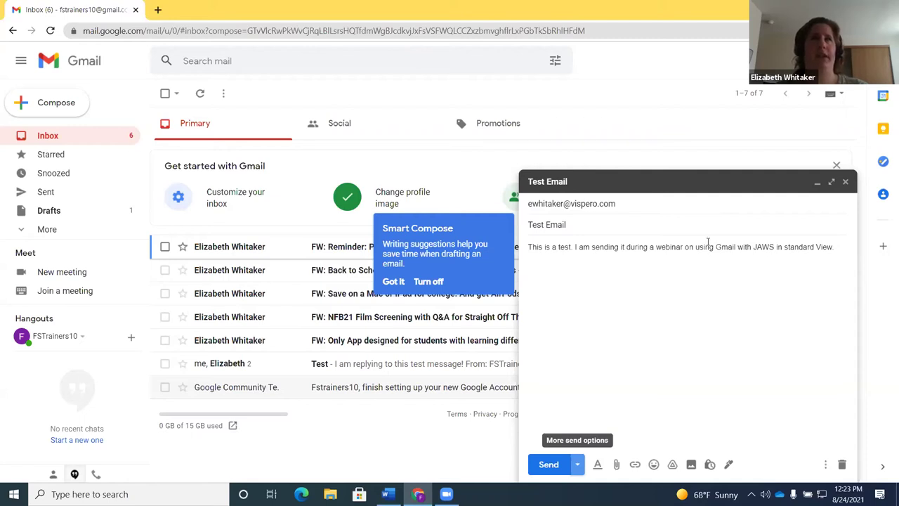
pyautogui.press('Tab')
pyautogui.press('Tab')
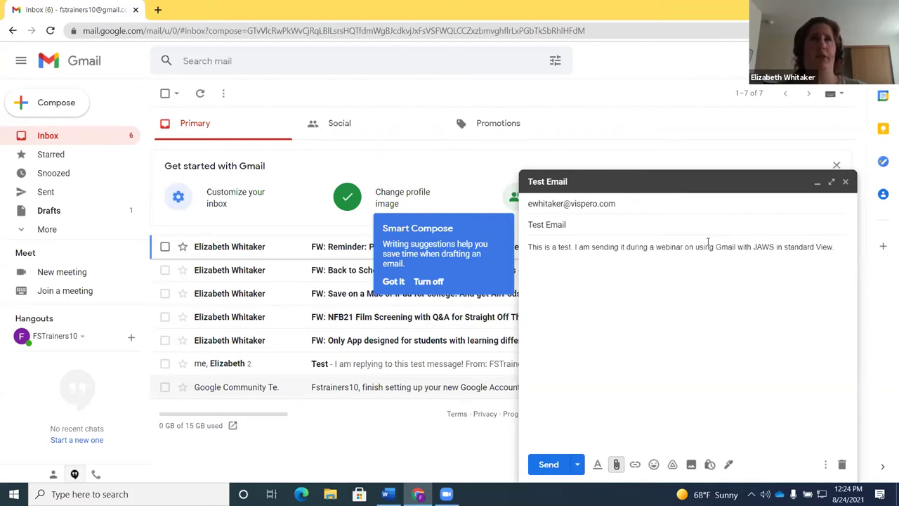
pyautogui.press('Tab')
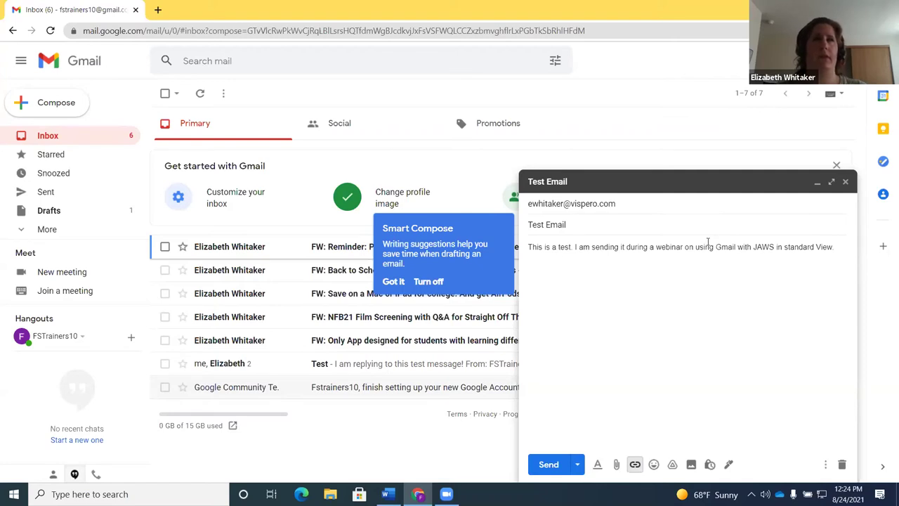
pyautogui.hotkey('shift', 'Tab')
pyautogui.press('Tab')
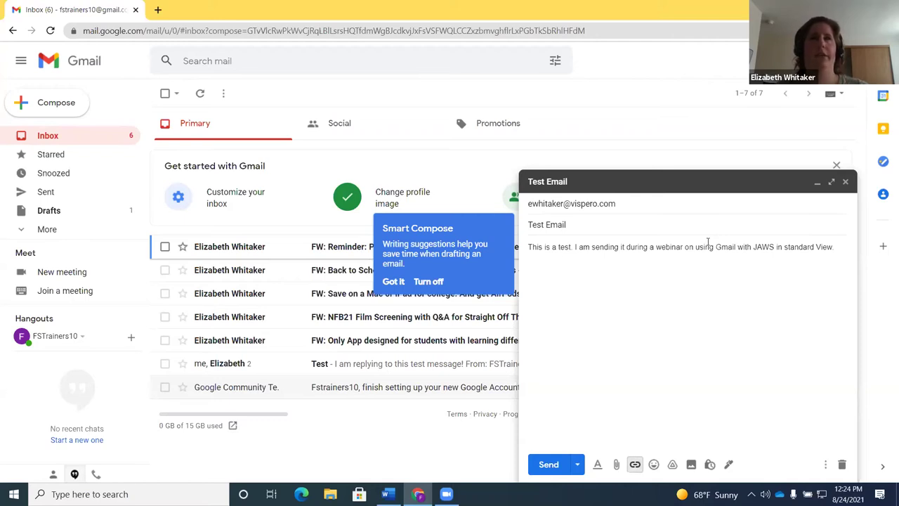
pyautogui.press('Tab')
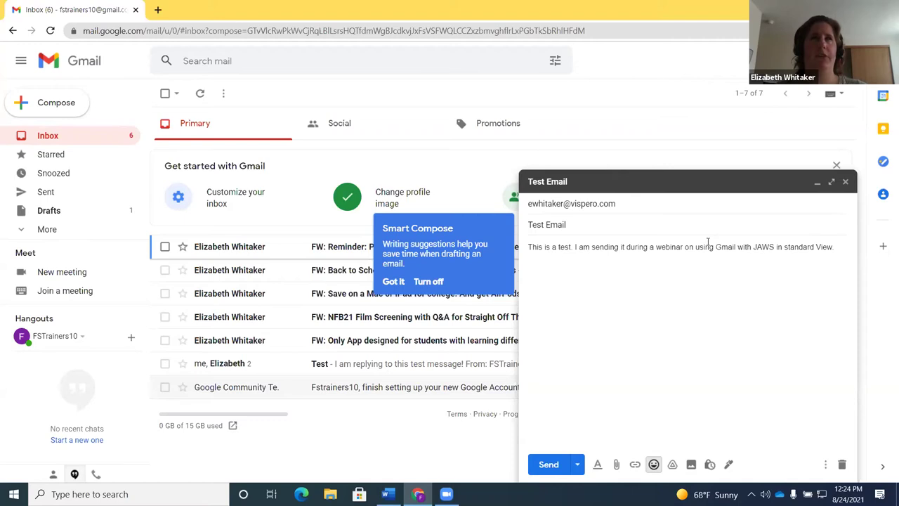
pyautogui.press('Tab')
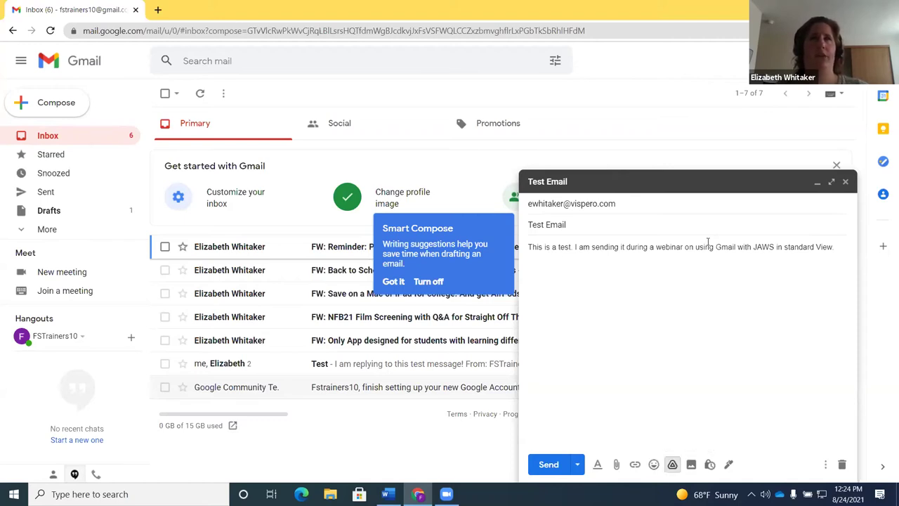
pyautogui.press('Tab')
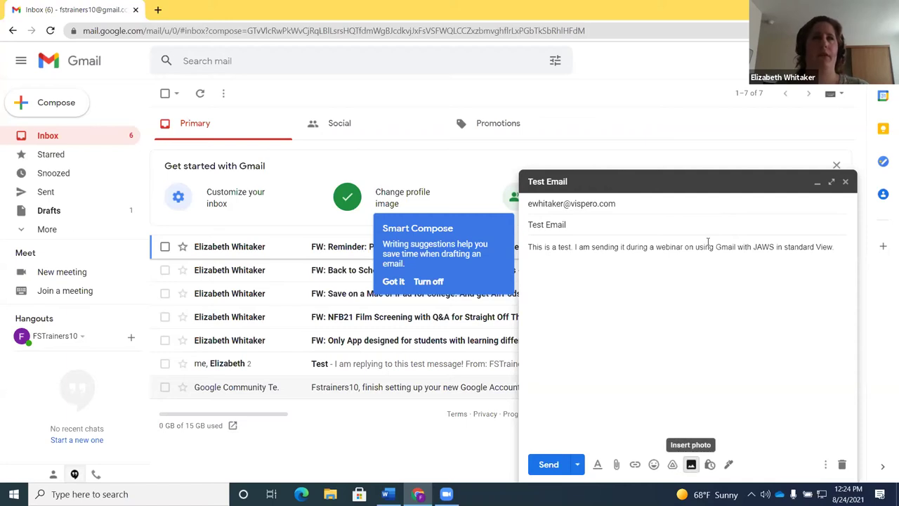
pyautogui.press('Tab')
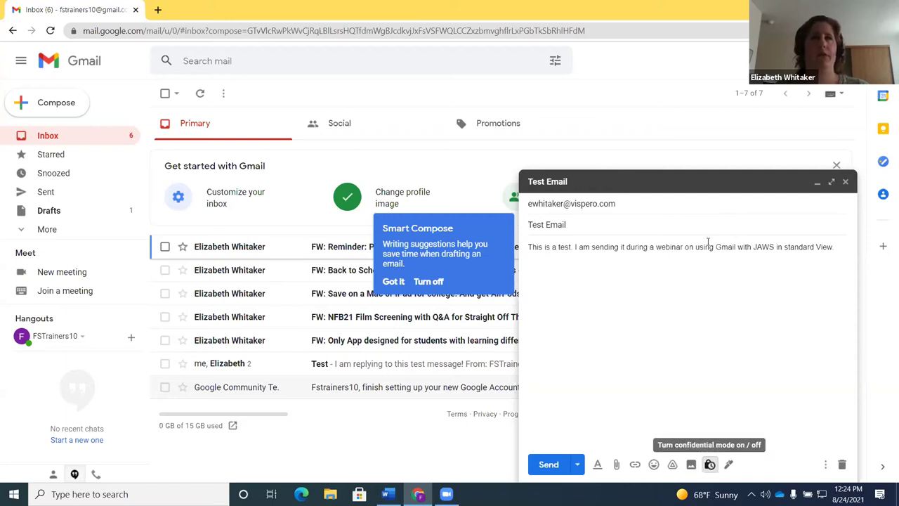
pyautogui.press('Tab')
pyautogui.press('Tab')
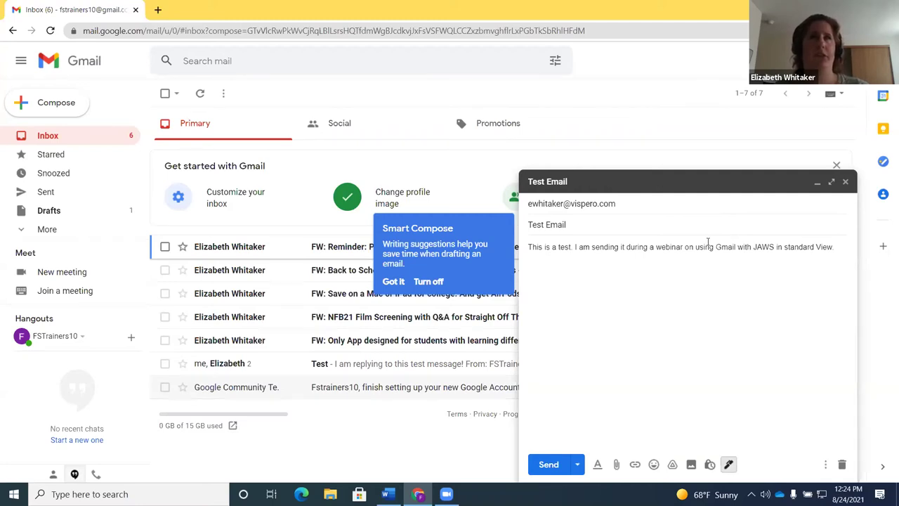
pyautogui.press('Tab')
pyautogui.press('Tab')
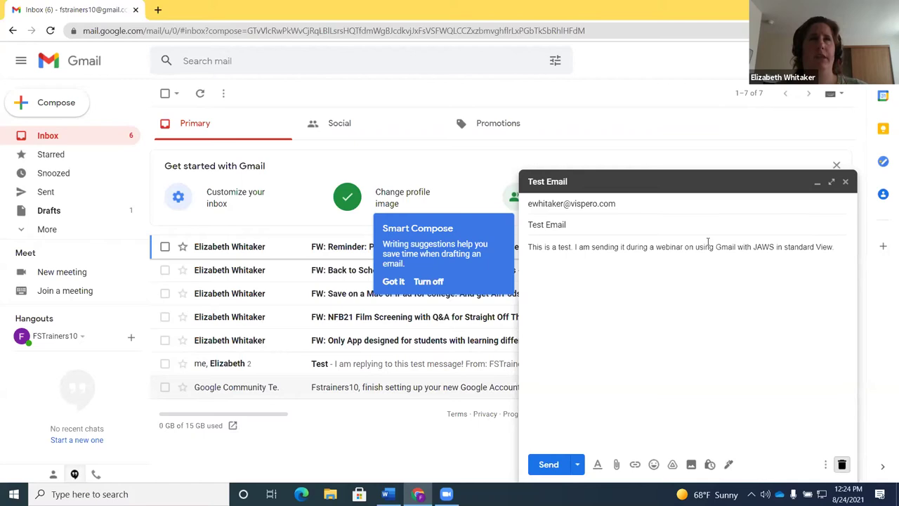
pyautogui.hotkey('shift', 'Tab')
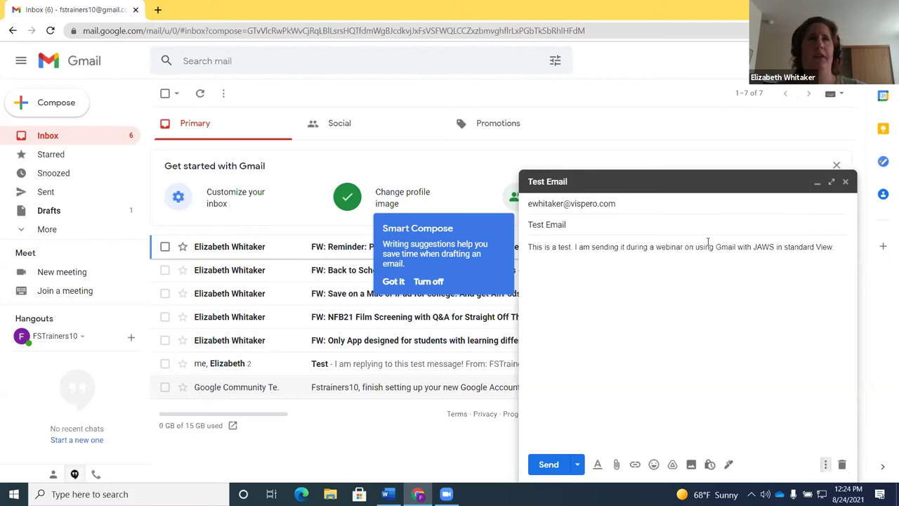
pyautogui.press('Tab')
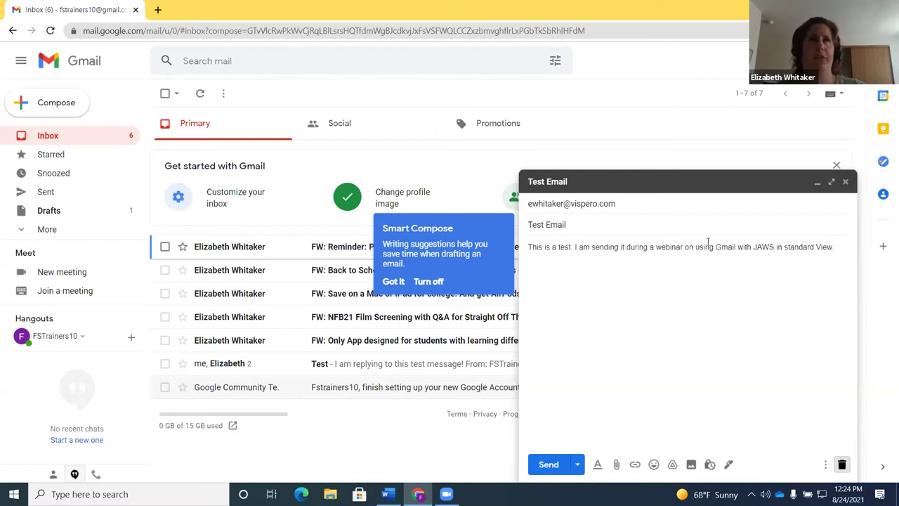
pyautogui.hotkey('shift', 'Tab')
pyautogui.hotkey('shift', 'Tab')
pyautogui.hotkey('shift', 'Tab')
pyautogui.hotkey('shift', 'Tab')
pyautogui.hotkey('shift', 'Tab')
pyautogui.hotkey('shift', 'Tab')
pyautogui.hotkey('shift', 'Tab')
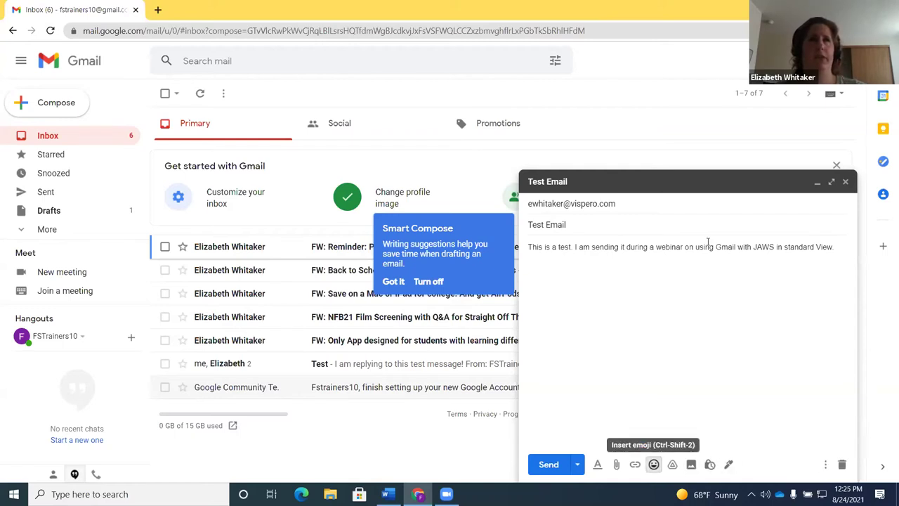
pyautogui.hotkey('shift', 'Tab')
pyautogui.hotkey('shift', 'Tab')
pyautogui.hotkey('shift', 'Tab')
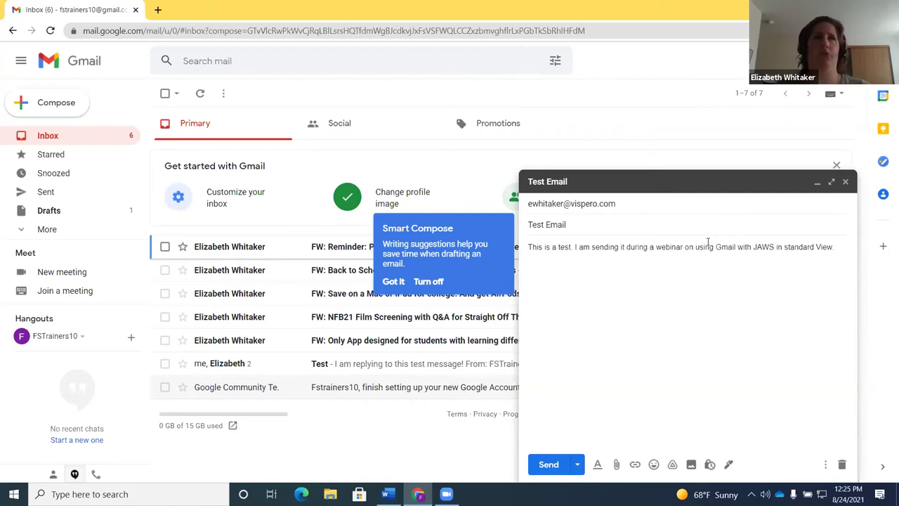
# Send the test email, then switch to another open window
pyautogui.press('Return')
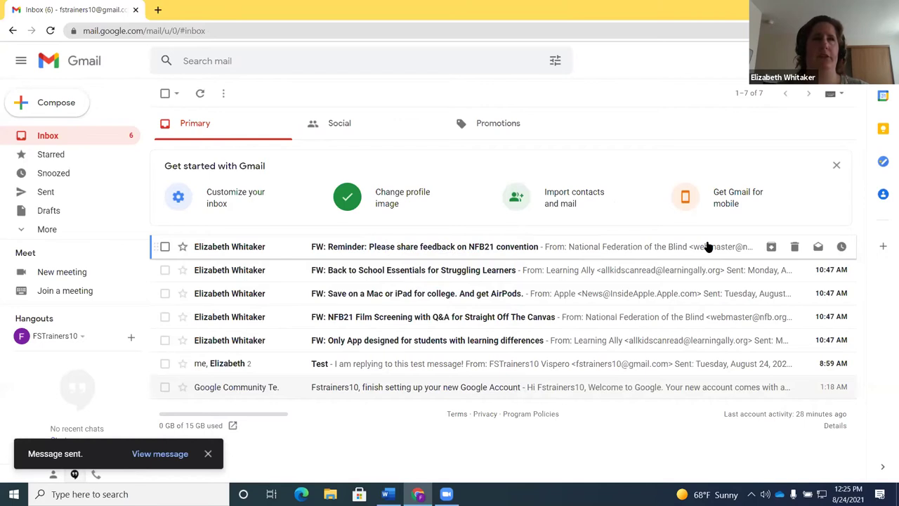
pyautogui.hotkey('alt', 'Tab')
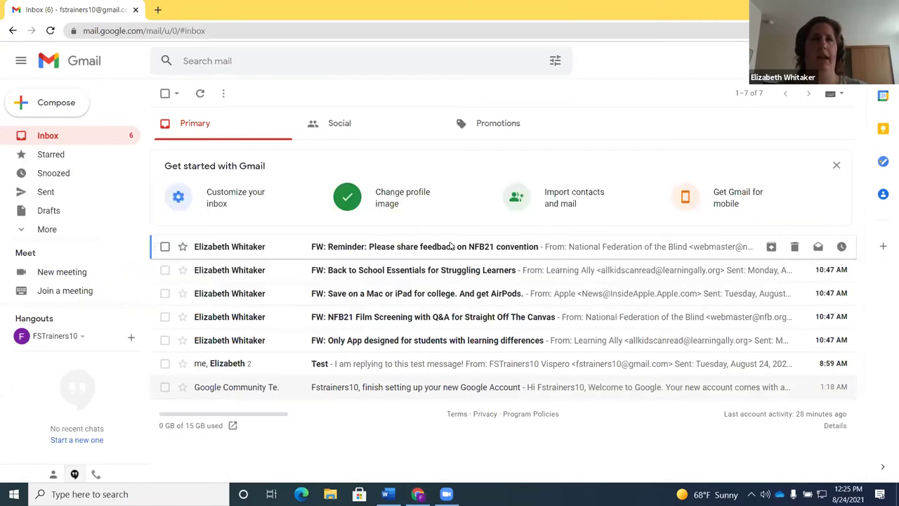
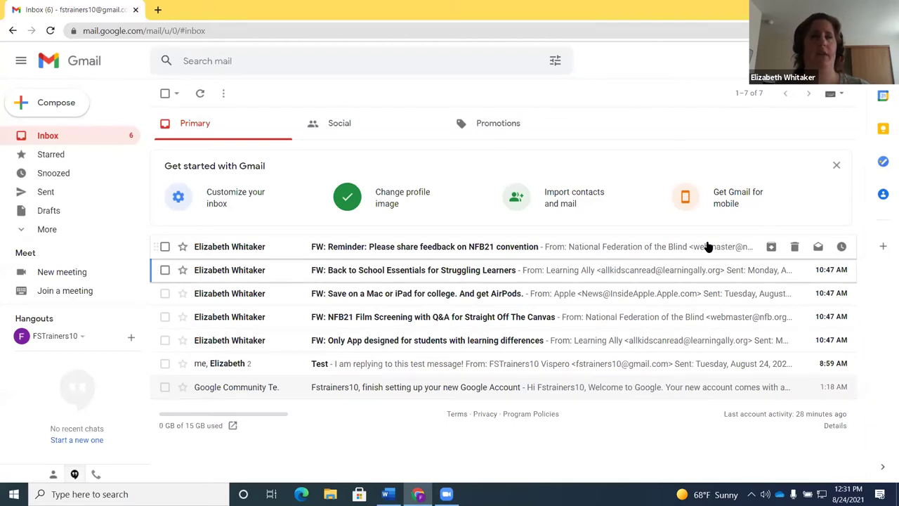
# Select the Test conversation in the inbox and open it to show the original message and its reply
pyautogui.press('Down')
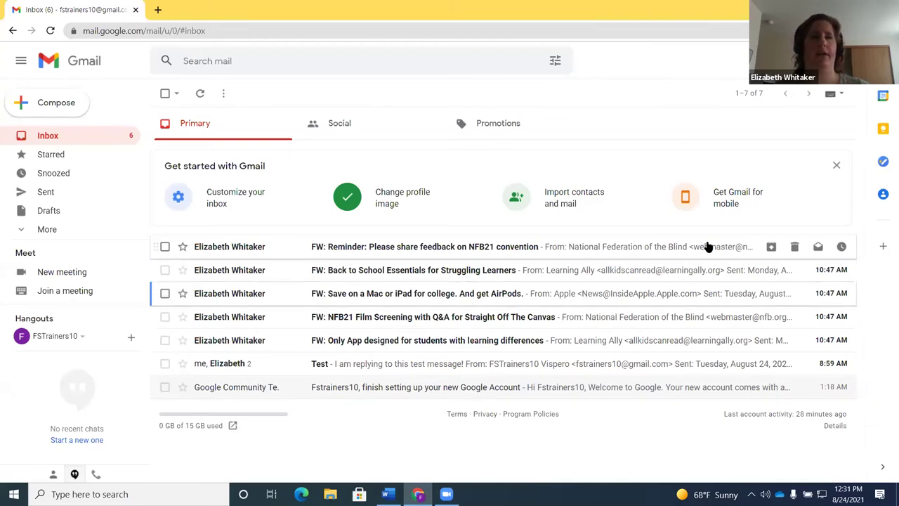
pyautogui.press('Down')
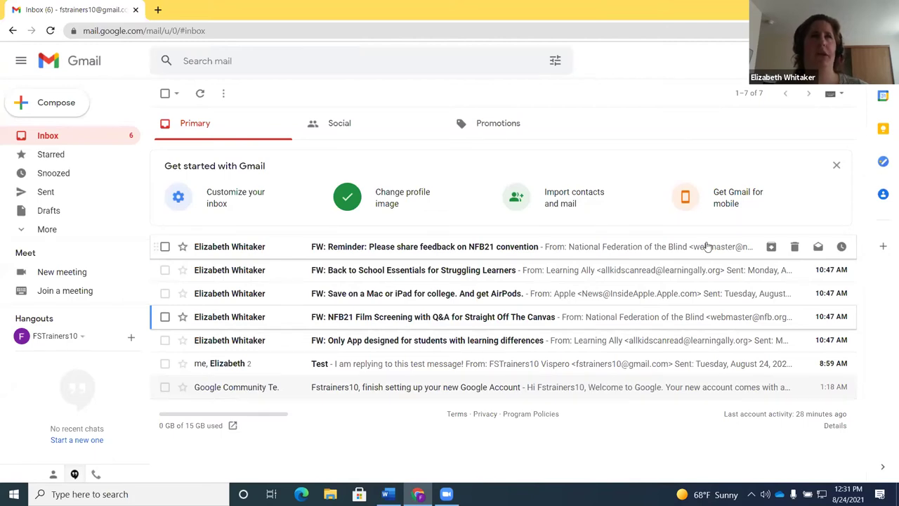
pyautogui.press('Down')
pyautogui.press('Down')
pyautogui.press('Down')
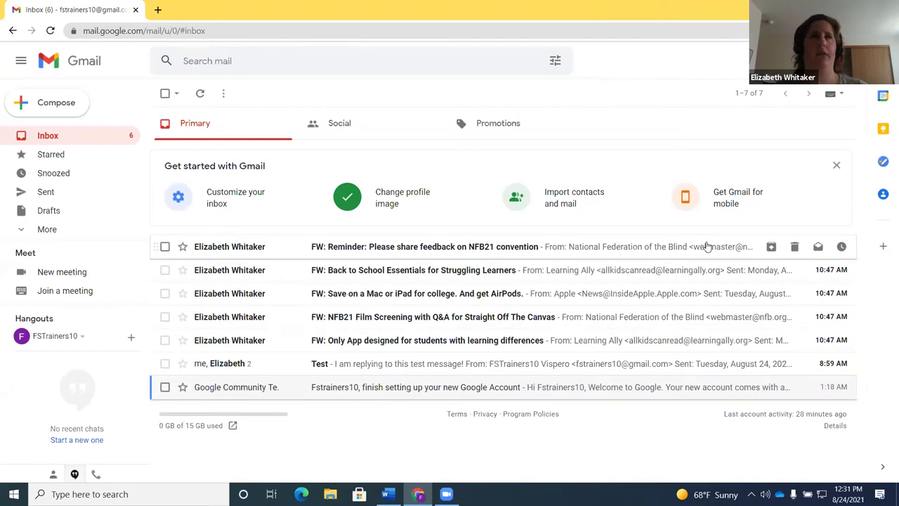
pyautogui.press('Up')
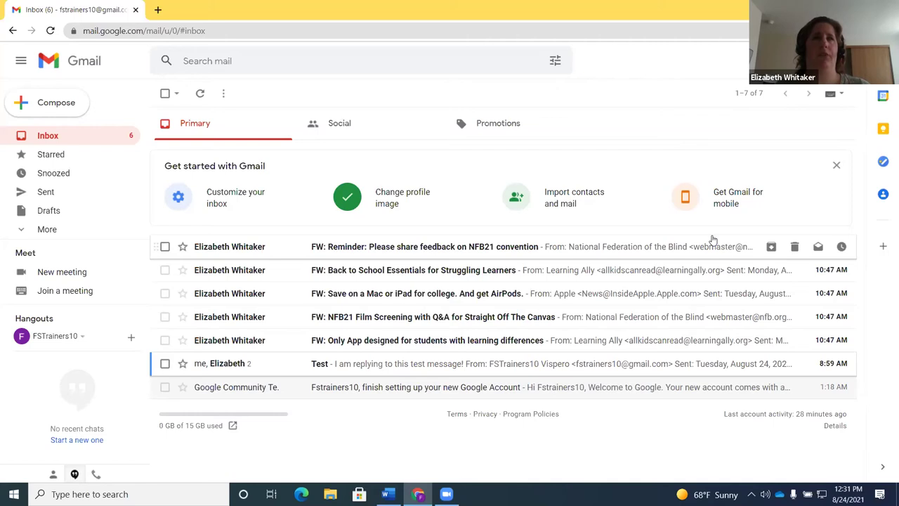
pyautogui.press('Return')
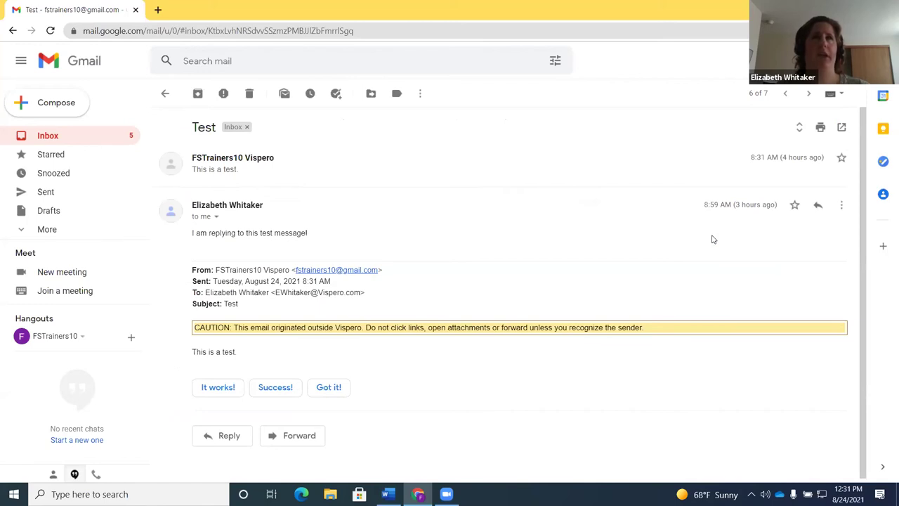
# Look over the Test thread, then start a blank reply to its latest message with R
pyautogui.scroll(-1, 712, 239)
pyautogui.scroll(1, 713, 239)
pyautogui.scroll(-1, 712, 239)
pyautogui.scroll(1, 712, 240)
pyautogui.scroll(-1, 712, 239)
pyautogui.scroll(1, 712, 240)
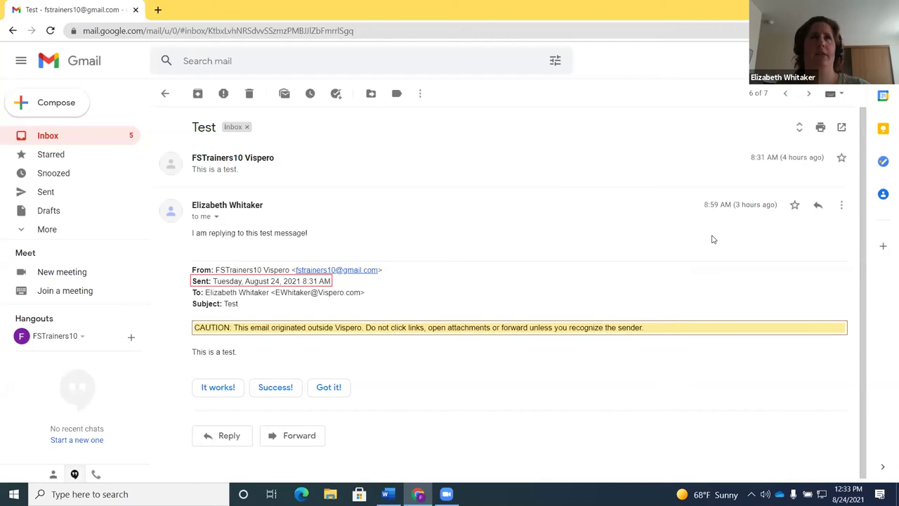
pyautogui.press('r')
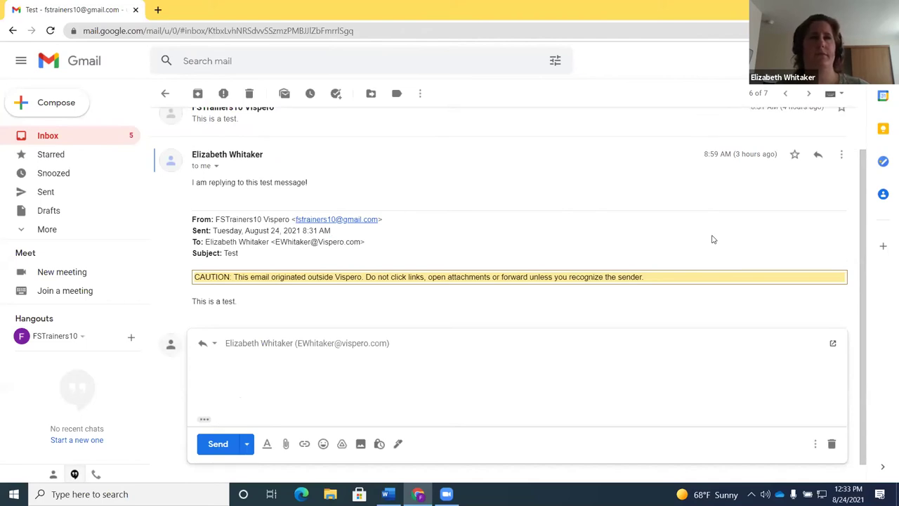
pyautogui.press('Tab')
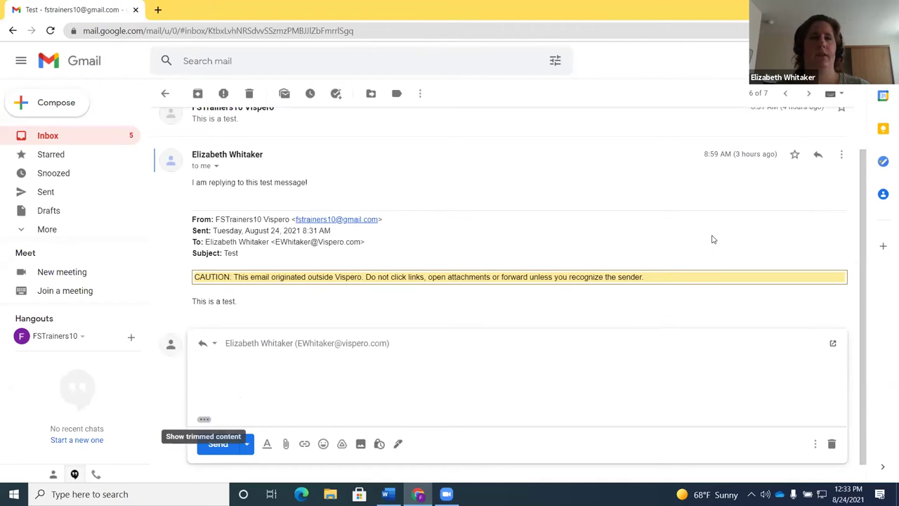
pyautogui.hotkey('shift', 'Tab')
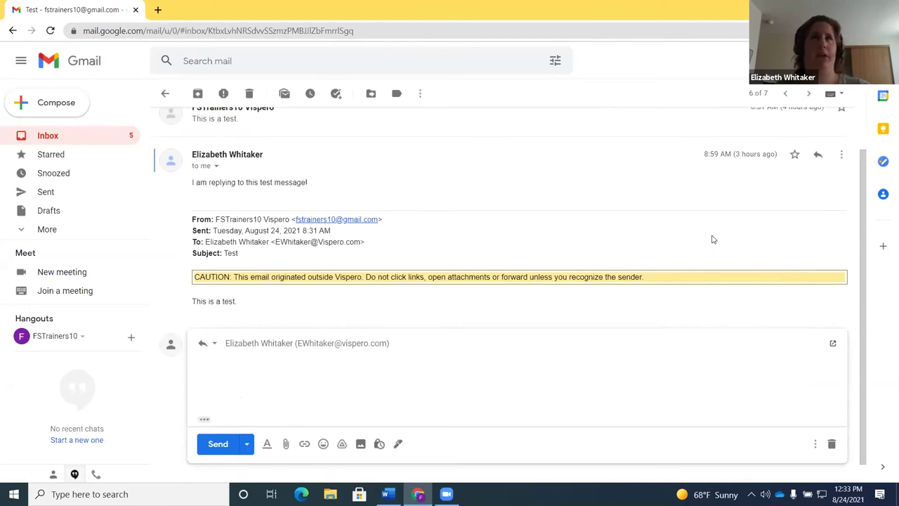
pyautogui.hotkey('shift', 'Tab')
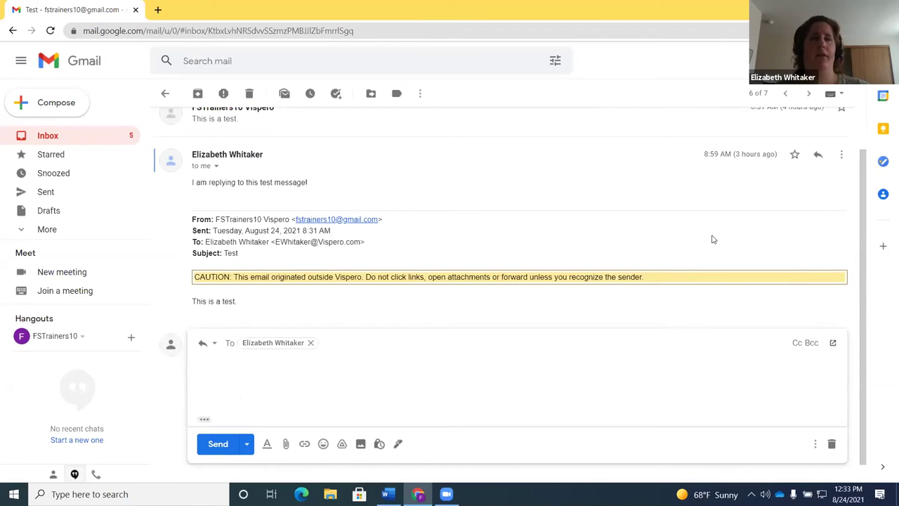
pyautogui.press('Tab')
pyautogui.press('Tab')
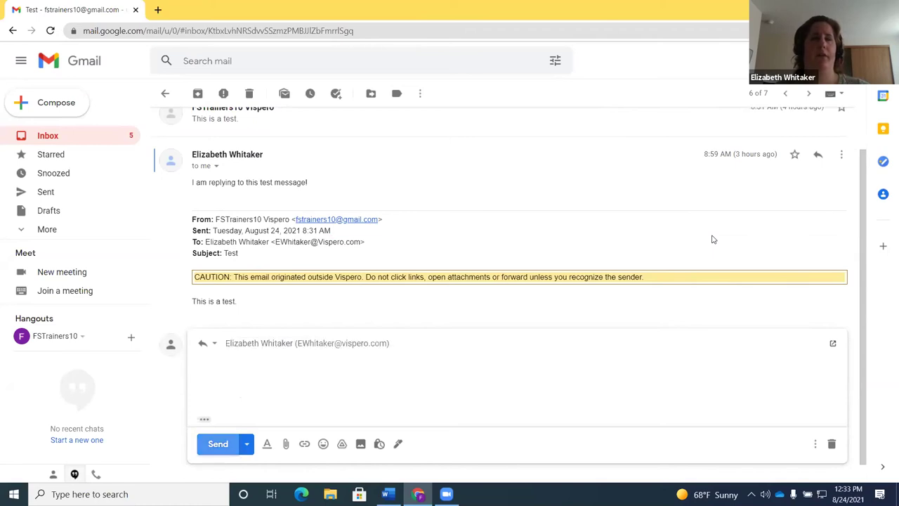
pyautogui.hotkey('shift', 'Tab')
pyautogui.hotkey('shift', 'Tab')
pyautogui.hotkey('shift', 'Tab')
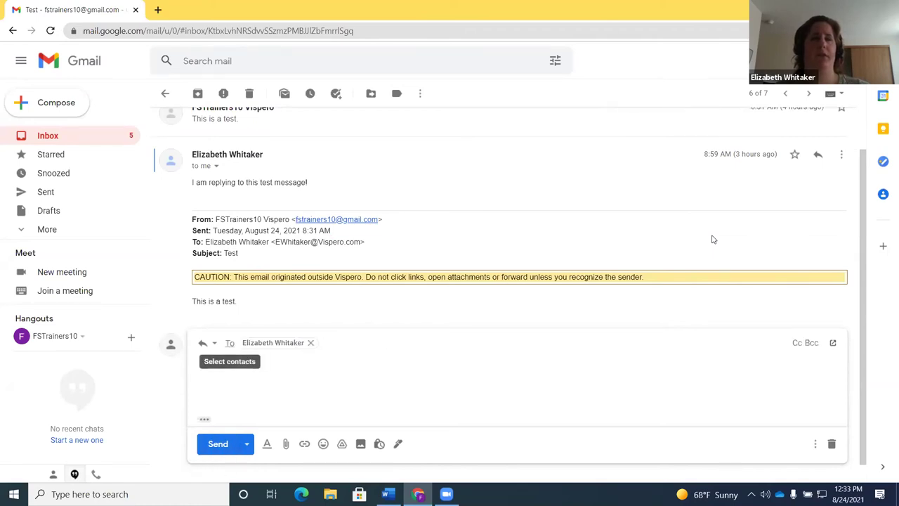
pyautogui.hotkey('shift', 'Tab')
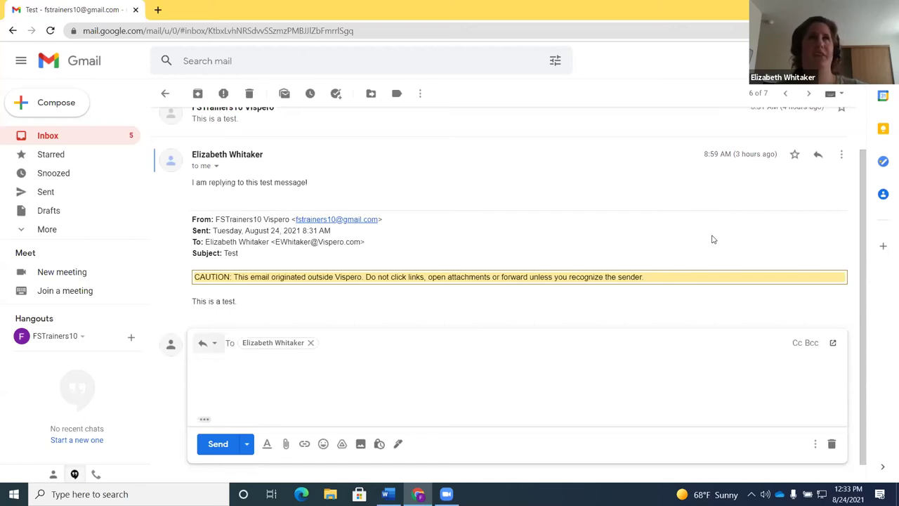
pyautogui.hotkey('alt', 'd')
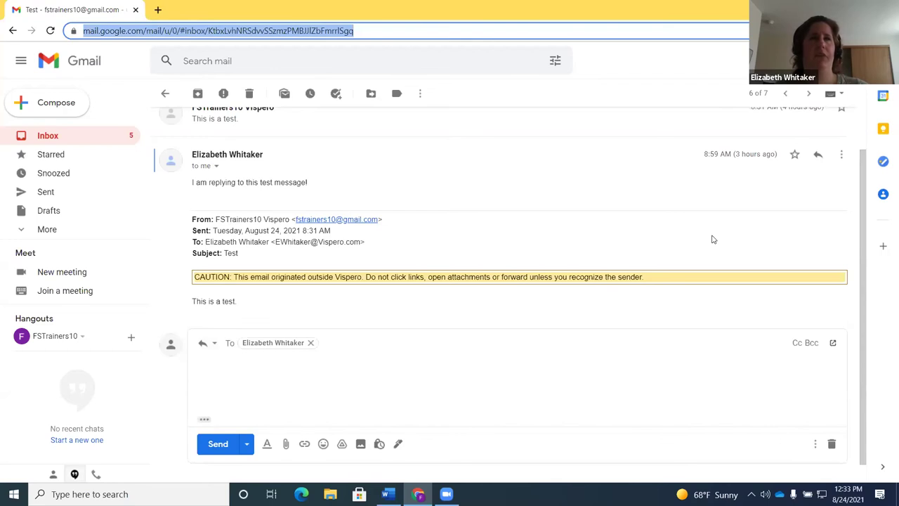
pyautogui.press('Tab')
pyautogui.press('Tab')
pyautogui.press('Tab')
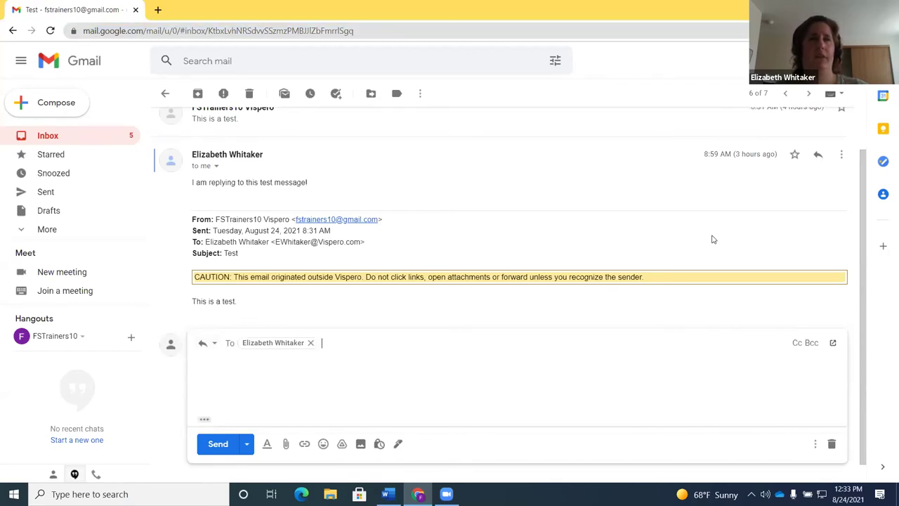
pyautogui.press('Tab')
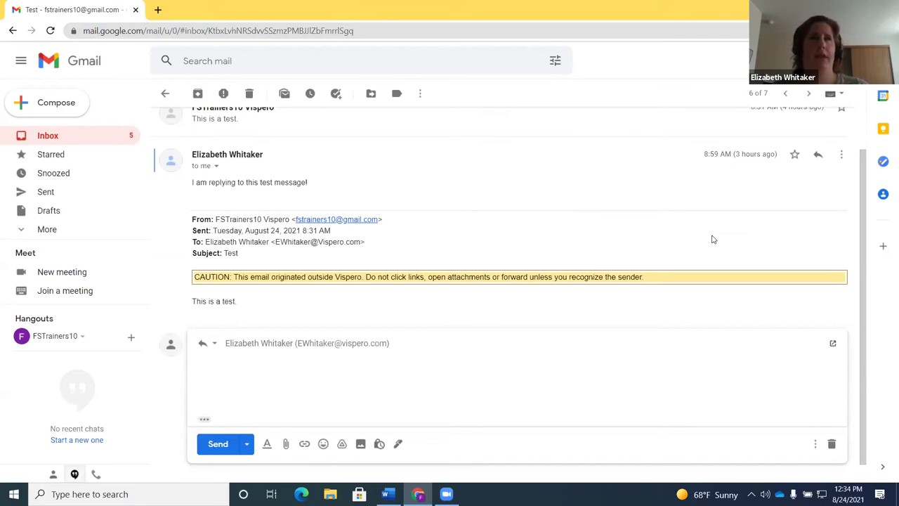
# Type 'I am replying to this message.' into the reply body
pyautogui.write('I am replying to this me')
pyautogui.write('ssage.')
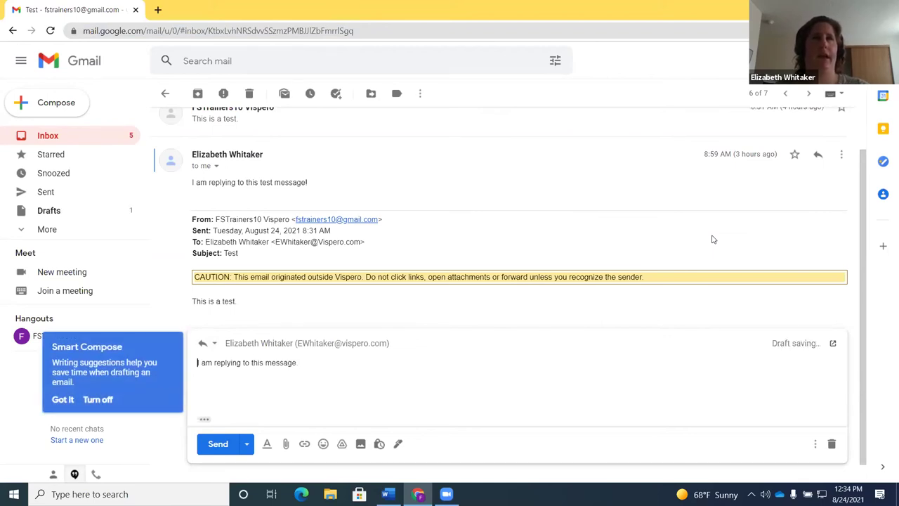
pyautogui.press('Tab')
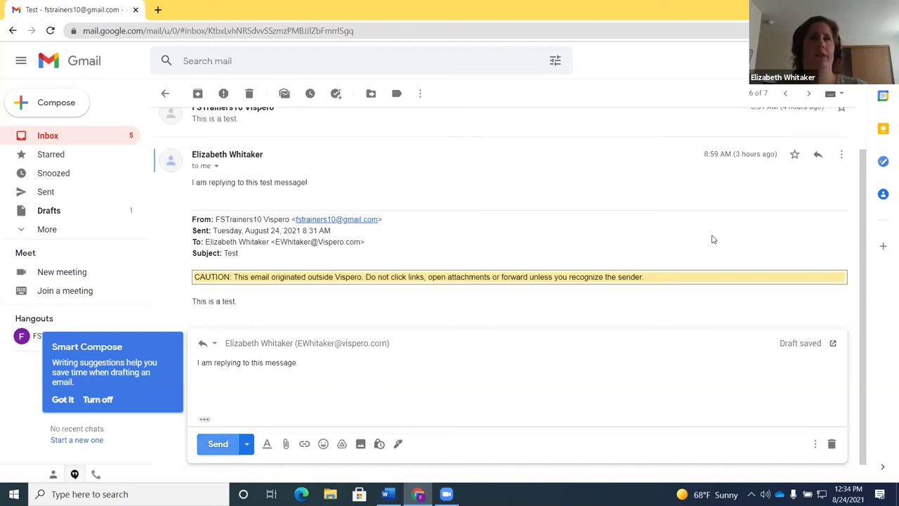
# Move focus through send options, Attach files, Insert link, the address bar and back to recipients
pyautogui.press('Tab')
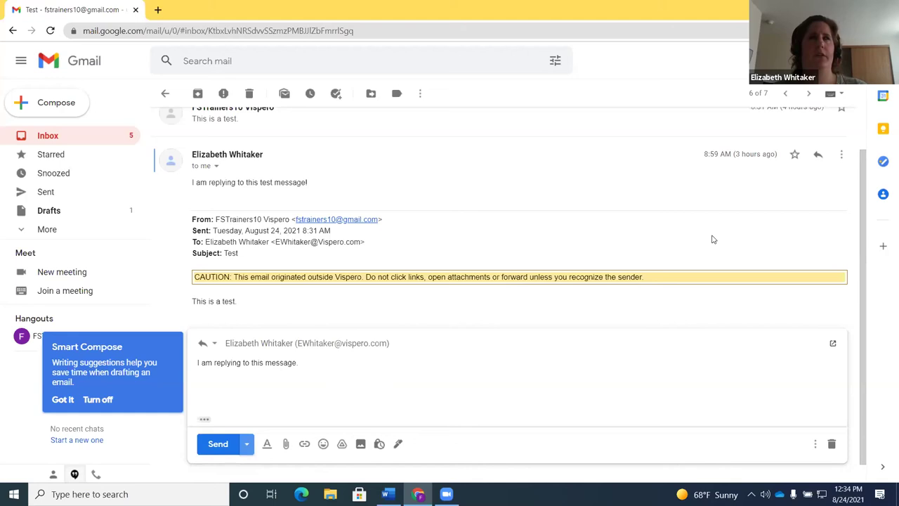
pyautogui.press('Tab')
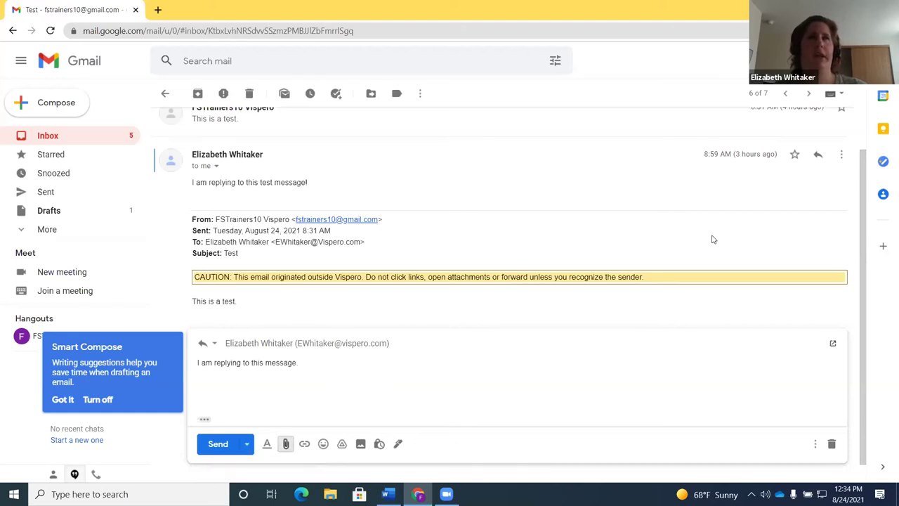
pyautogui.press('Tab')
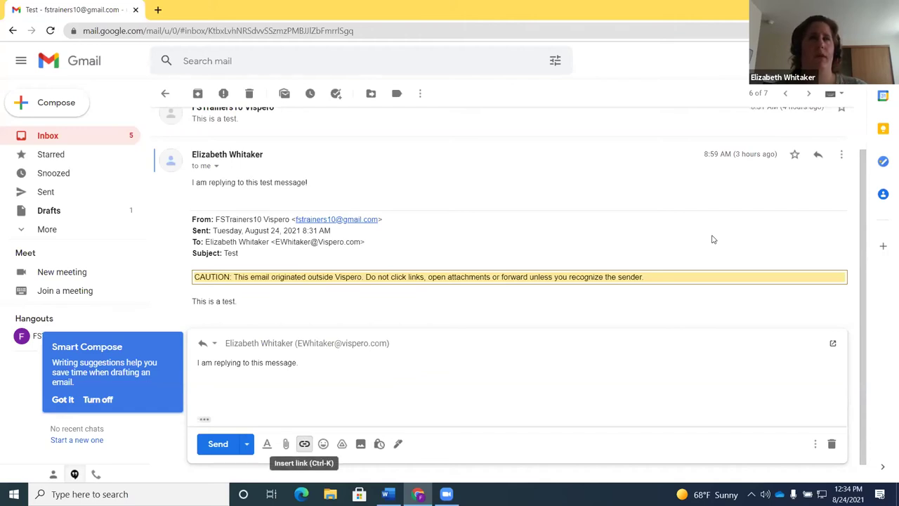
pyautogui.hotkey('shift', 'Tab')
pyautogui.hotkey('shift', 'Tab')
pyautogui.hotkey('shift', 'Tab')
pyautogui.hotkey('shift', 'Tab')
pyautogui.hotkey('shift', 'Tab')
pyautogui.hotkey('shift', 'Tab')
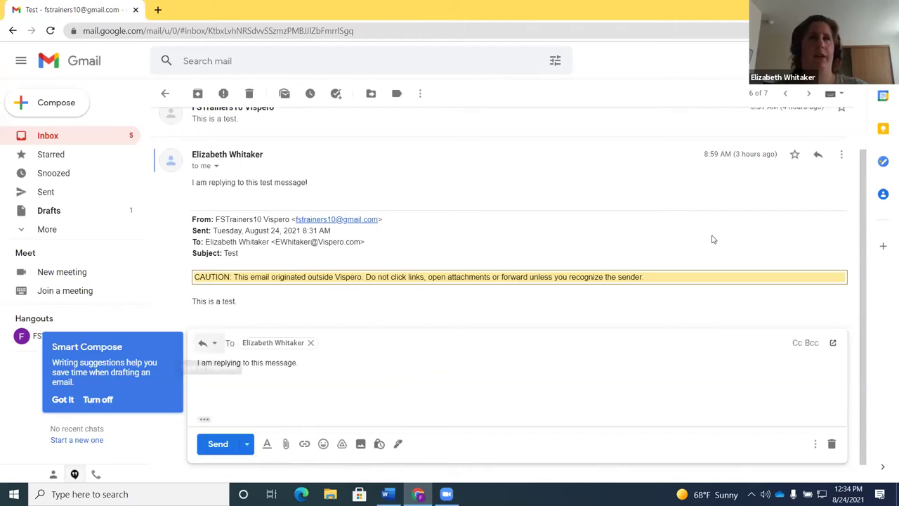
pyautogui.press('F6')
pyautogui.press('F6')
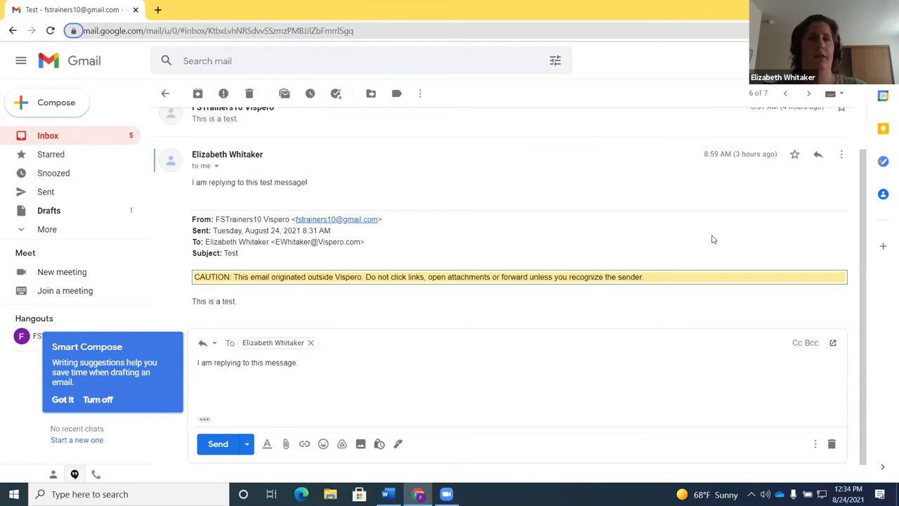
pyautogui.press('F6')
pyautogui.press('F6')
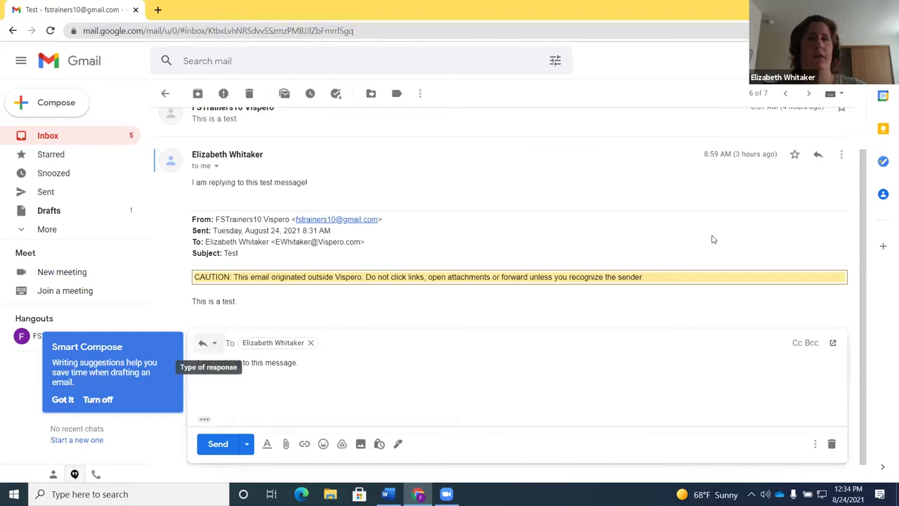
pyautogui.press('Tab')
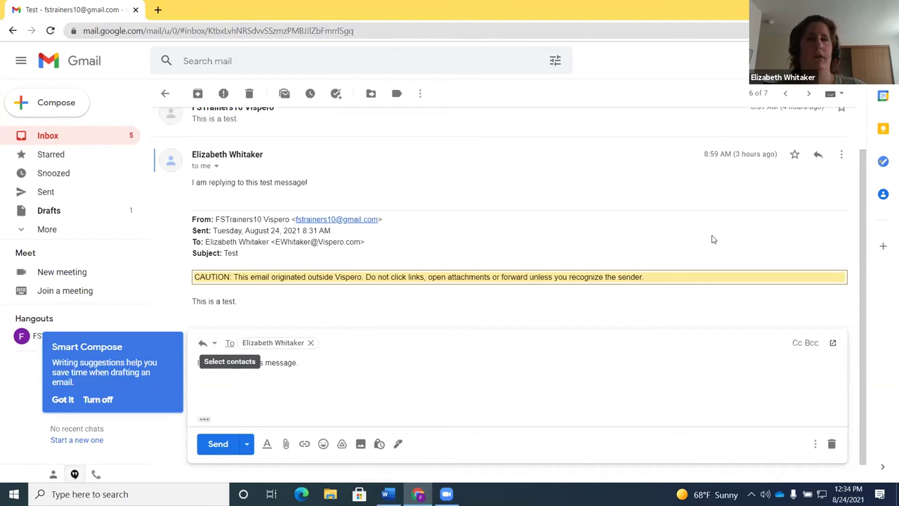
pyautogui.press('Tab')
pyautogui.press('Tab')
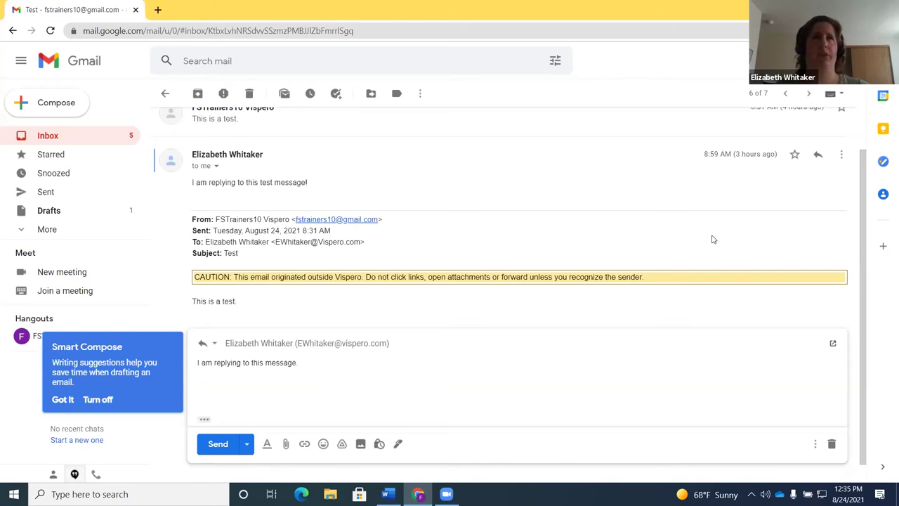
# Send the reply with Ctrl+Enter, return to the inbox, and bring up the window switcher
pyautogui.hotkey('ctrl', 'Return')
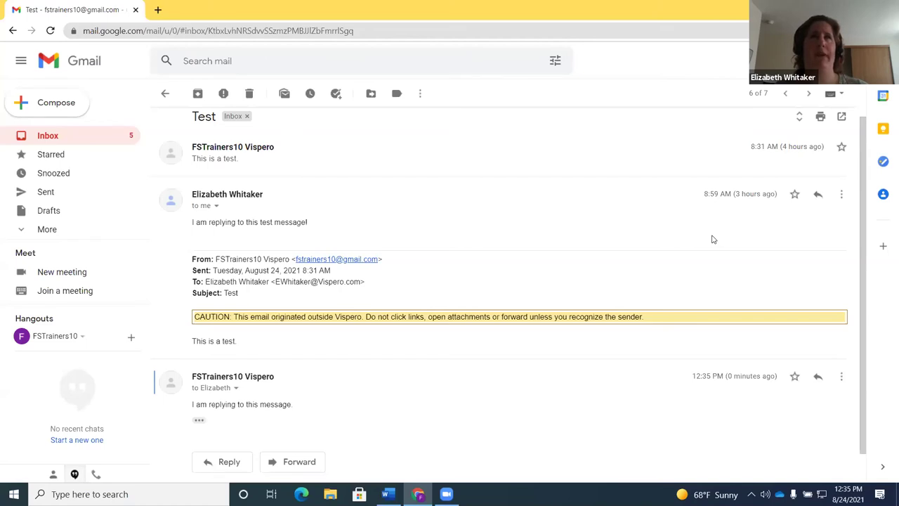
pyautogui.press('u')
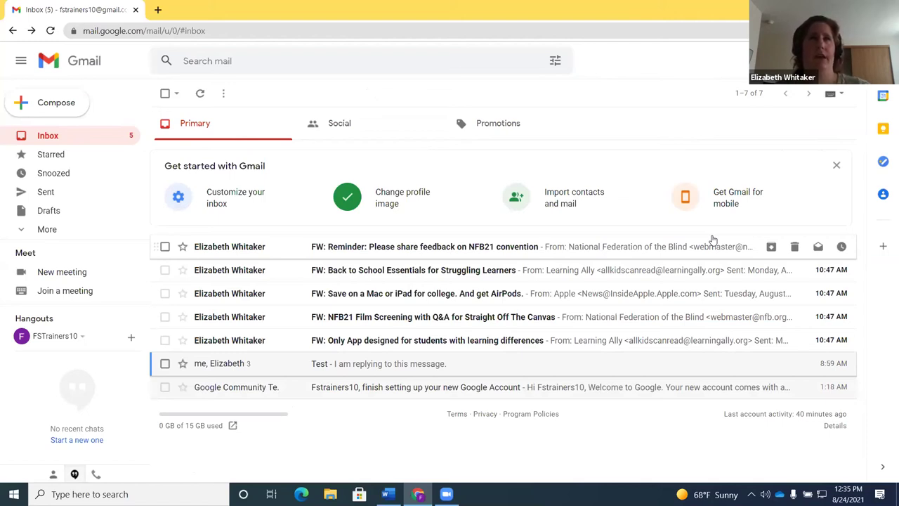
pyautogui.hotkey('alt', 'Tab')
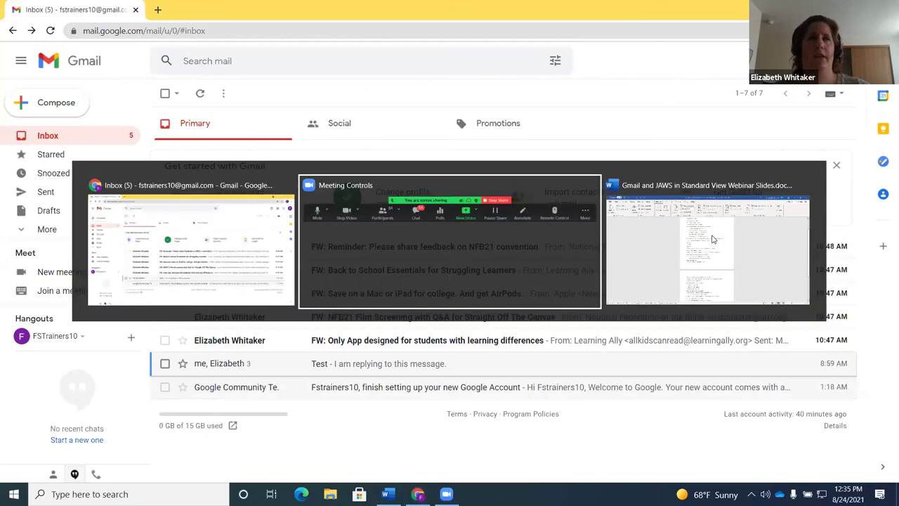
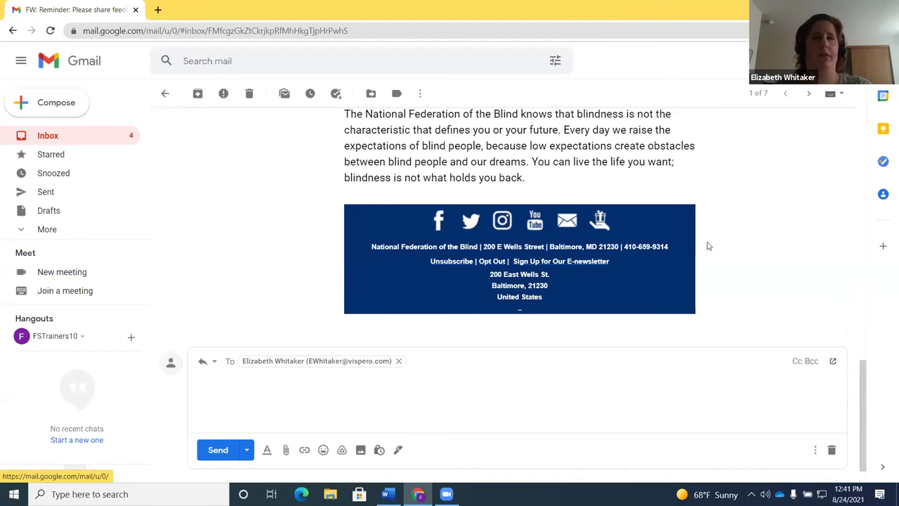
# Go back to the inbox list and move down the conversations to the Test conversation
pyautogui.hotkey('alt', 'Left')
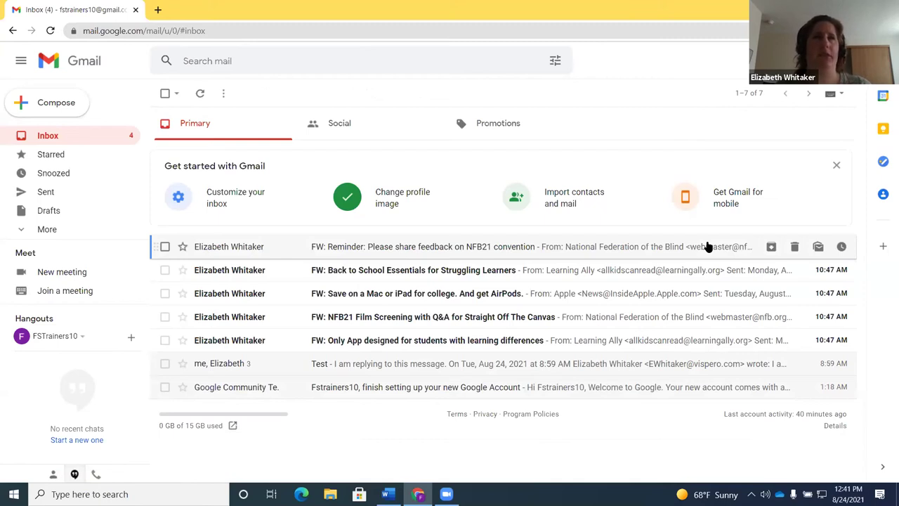
pyautogui.press('Down')
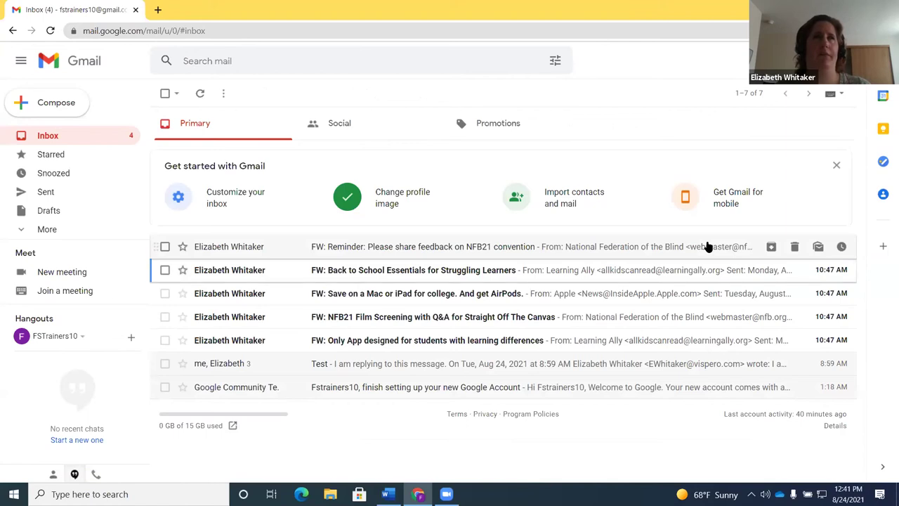
pyautogui.press('Down')
pyautogui.press('Down')
pyautogui.press('Down')
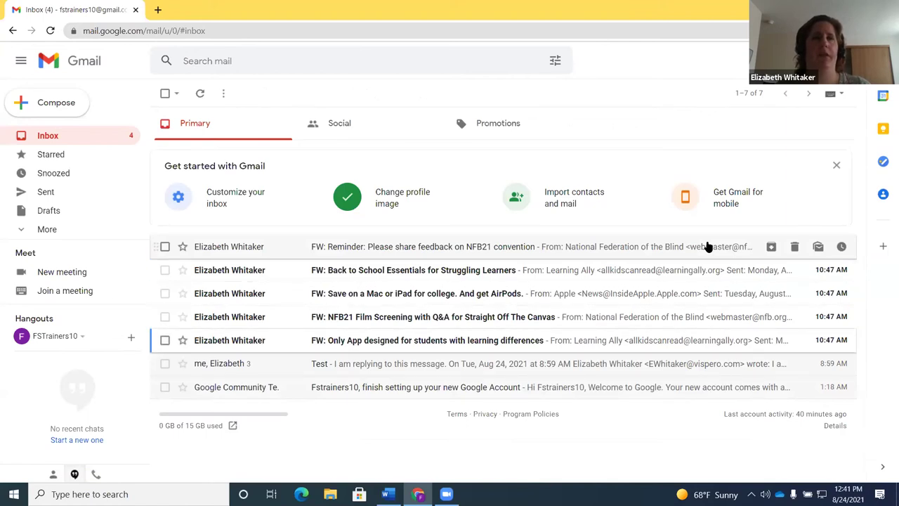
pyautogui.press('Down')
pyautogui.press('Down')
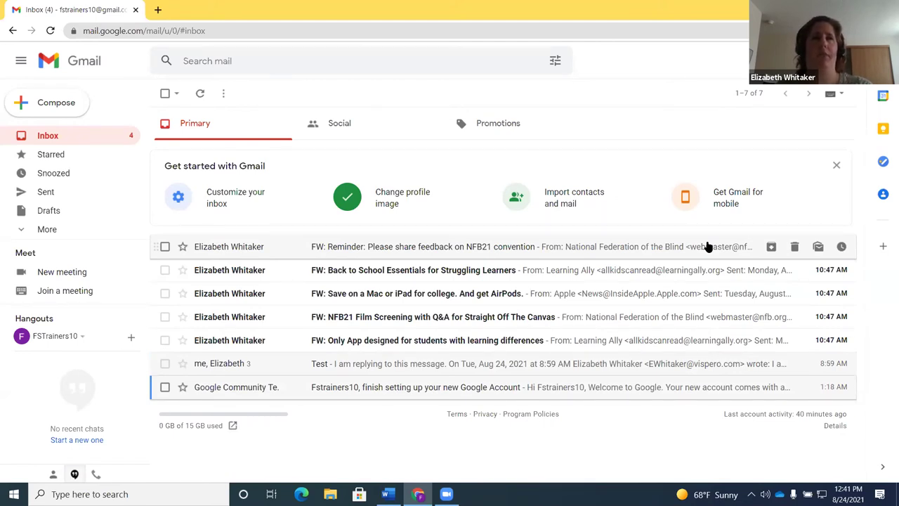
pyautogui.press('e')
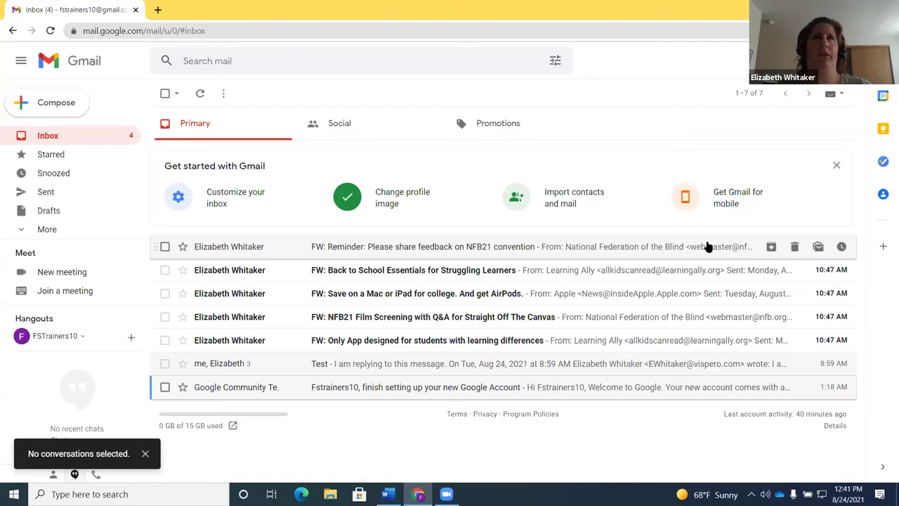
# Select the Google account setup and Test conversations and archive both
pyautogui.press('x')
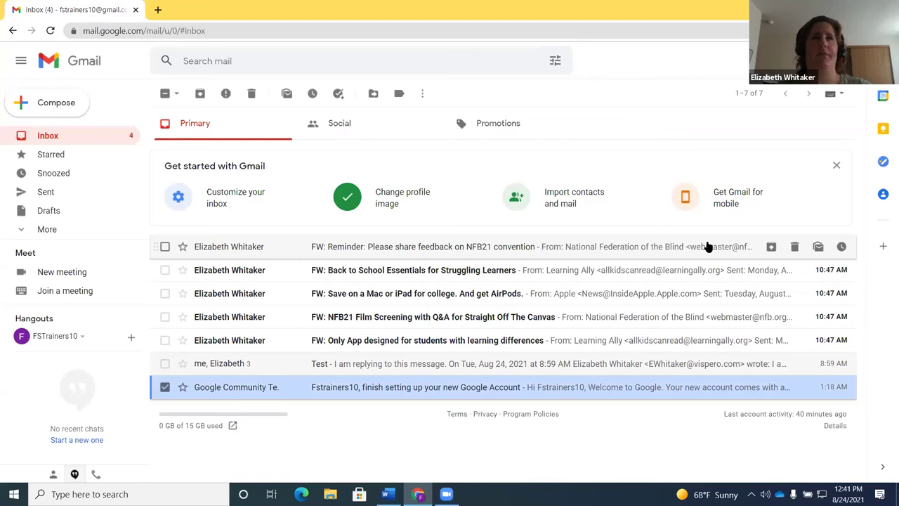
pyautogui.press('x')
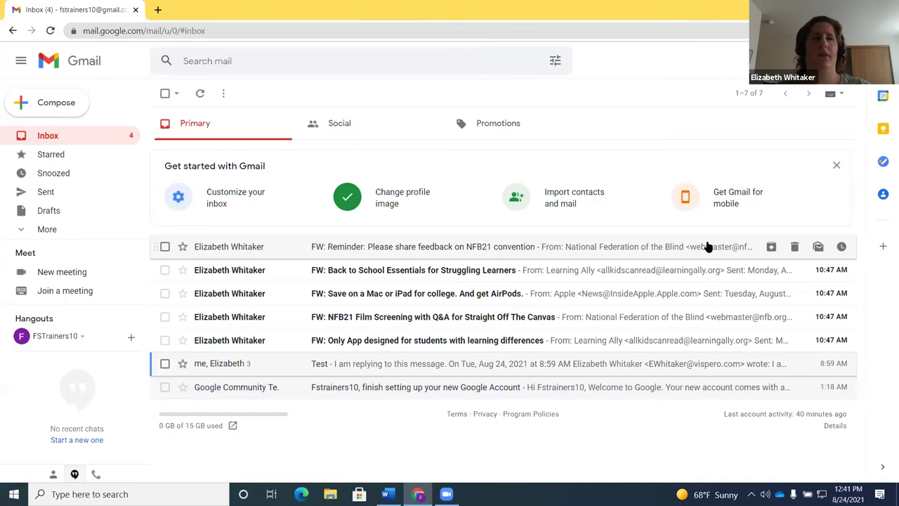
pyautogui.press('x')
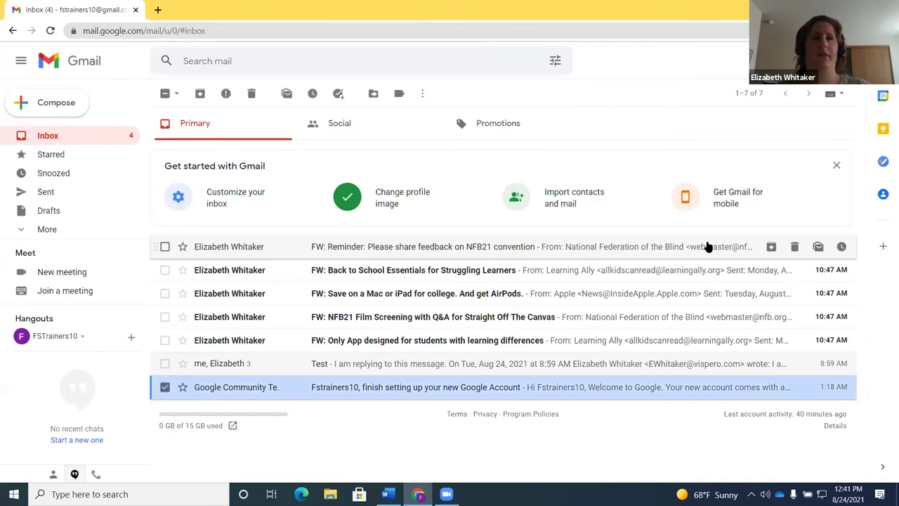
pyautogui.press('k')
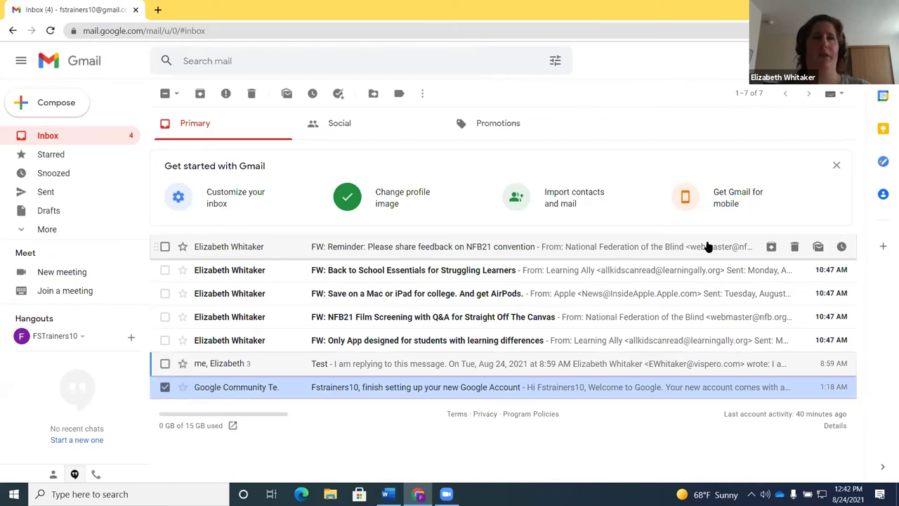
pyautogui.press('x')
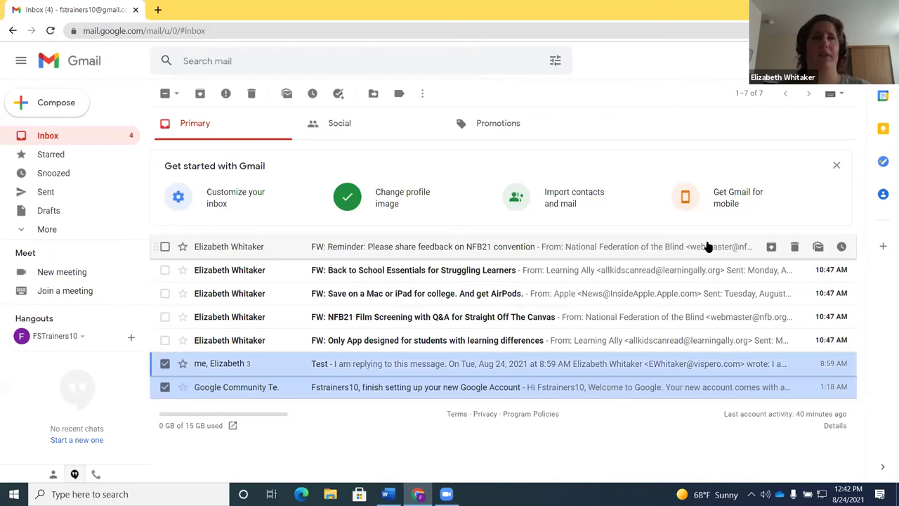
pyautogui.press('j')
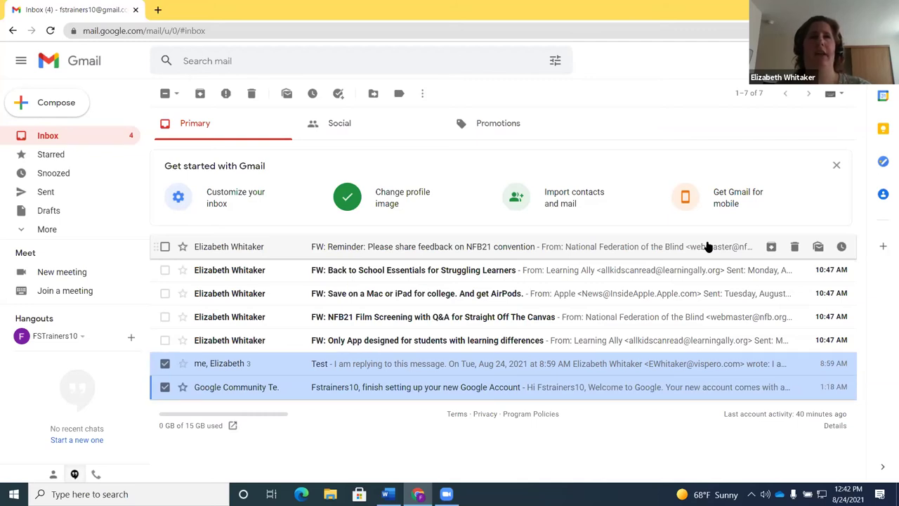
pyautogui.press('e')
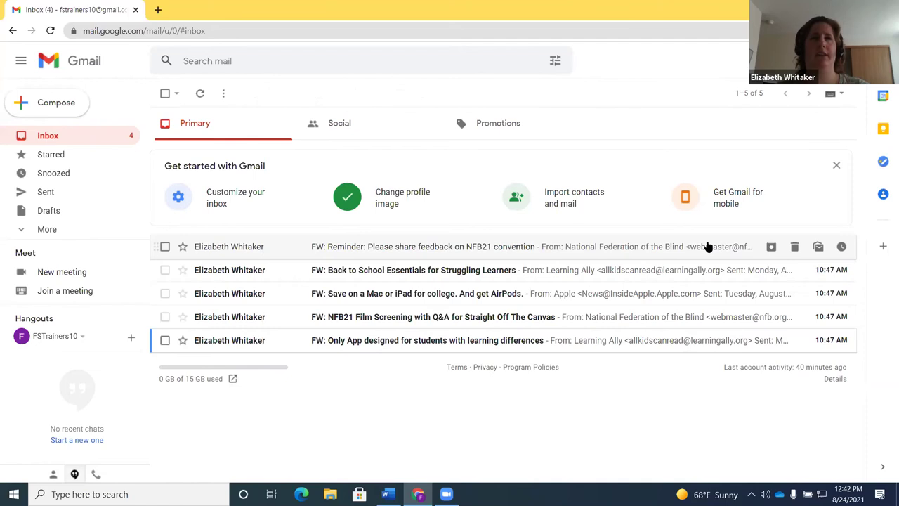
# Trash the Only App learning differences message, then switch to the All Mail view
pyautogui.press('x')
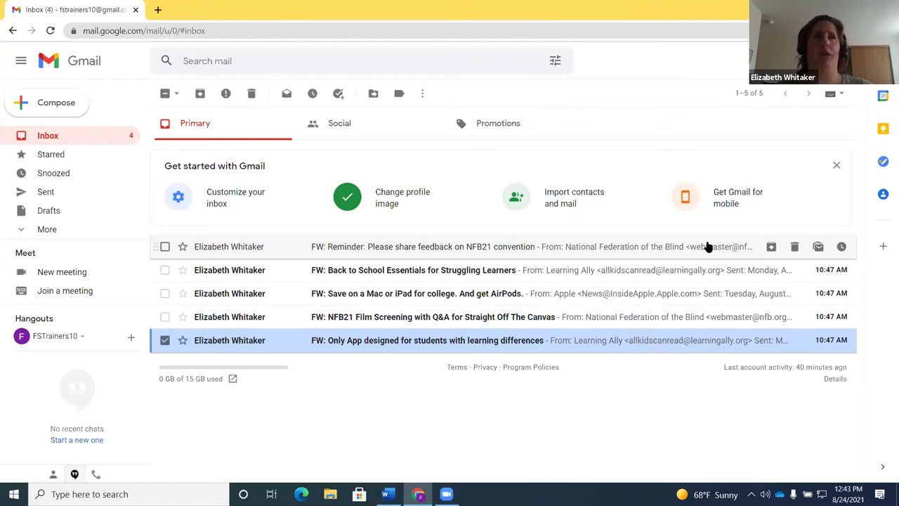
pyautogui.press('Delete')
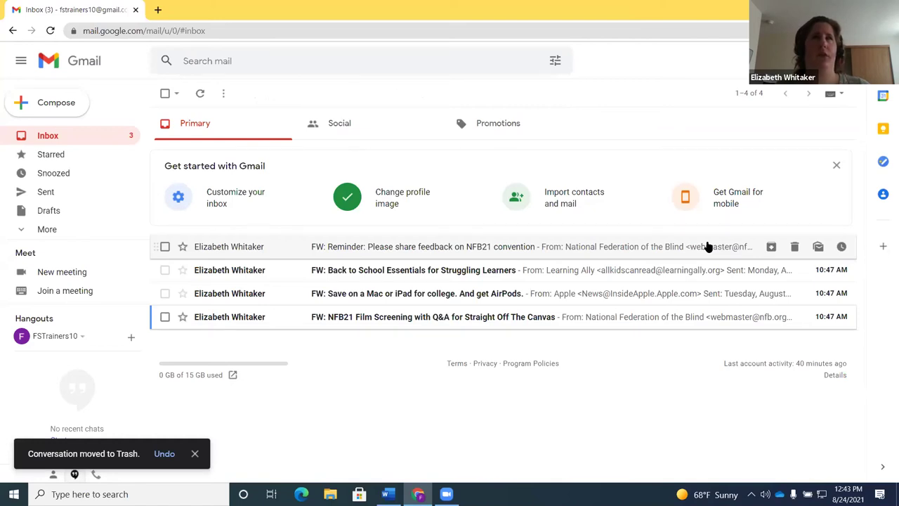
pyautogui.press('g')
pyautogui.press('a')
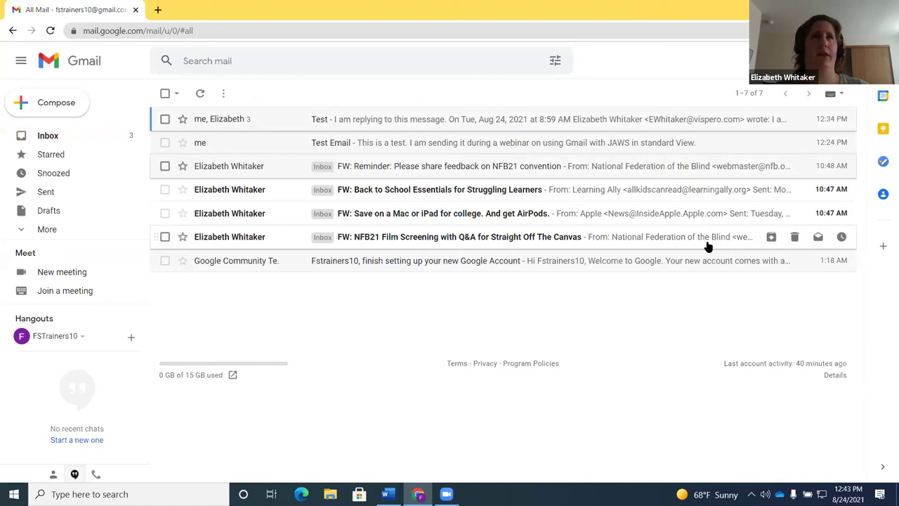
# Search for label:trash to show the Trash holding the Only App message
pyautogui.press('j')
pyautogui.press('j')
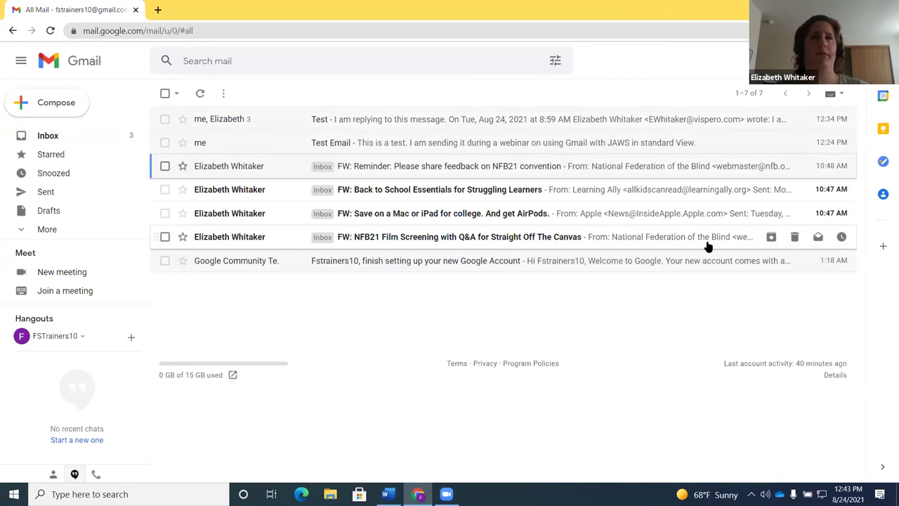
pyautogui.press('j')
pyautogui.press('j')
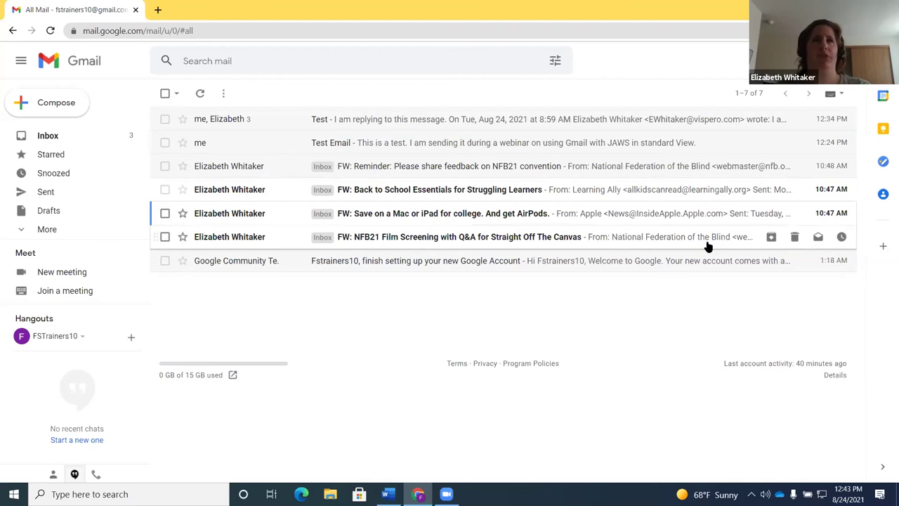
pyautogui.press('/')
pyautogui.write('label:')
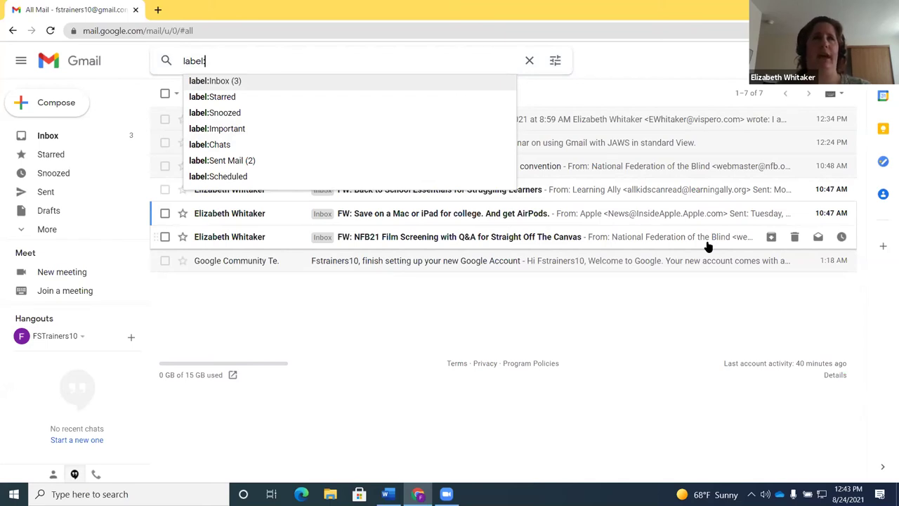
pyautogui.write('trash')
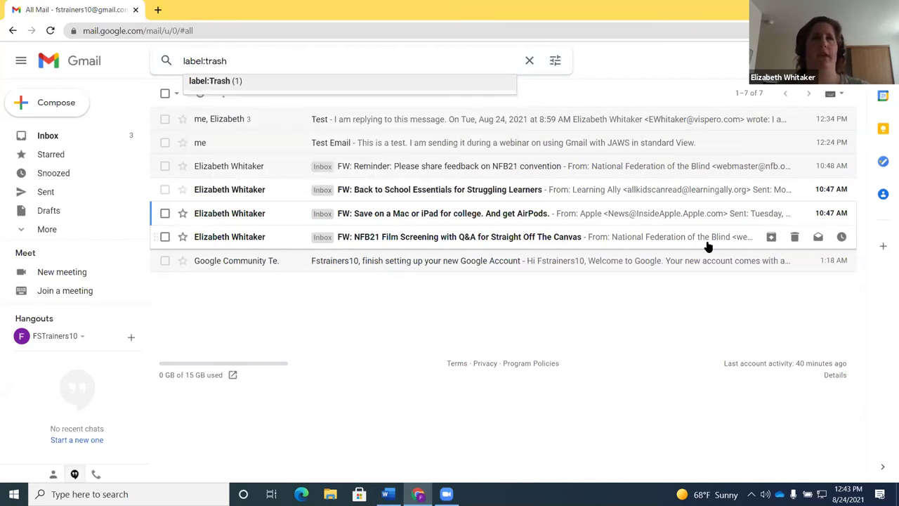
pyautogui.press('Return')
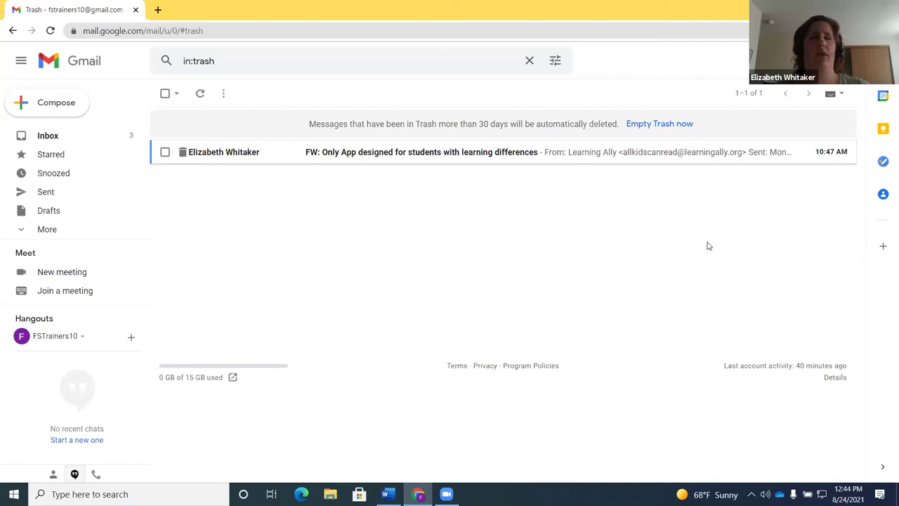
pyautogui.press('Tab')
pyautogui.press('Tab')
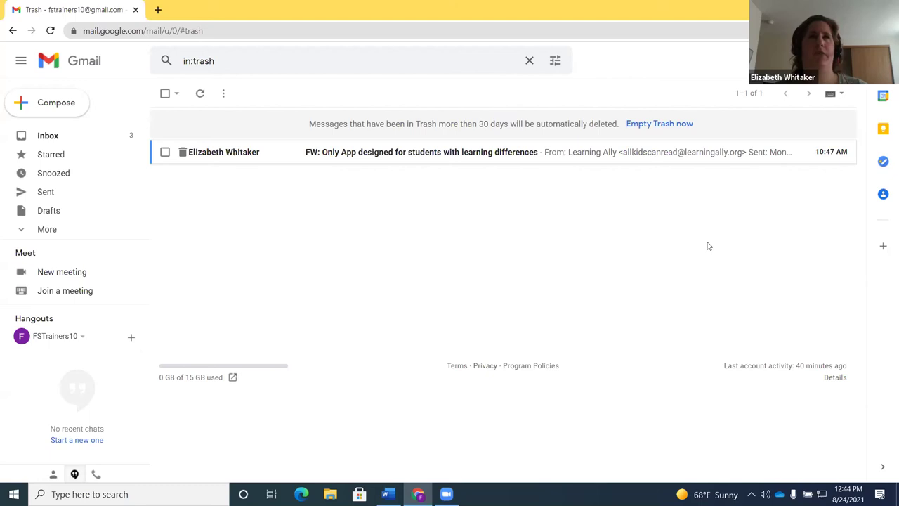
# Open the trashed message's actions list and dismiss it without permanently deleting
pyautogui.rightClick(504, 156)
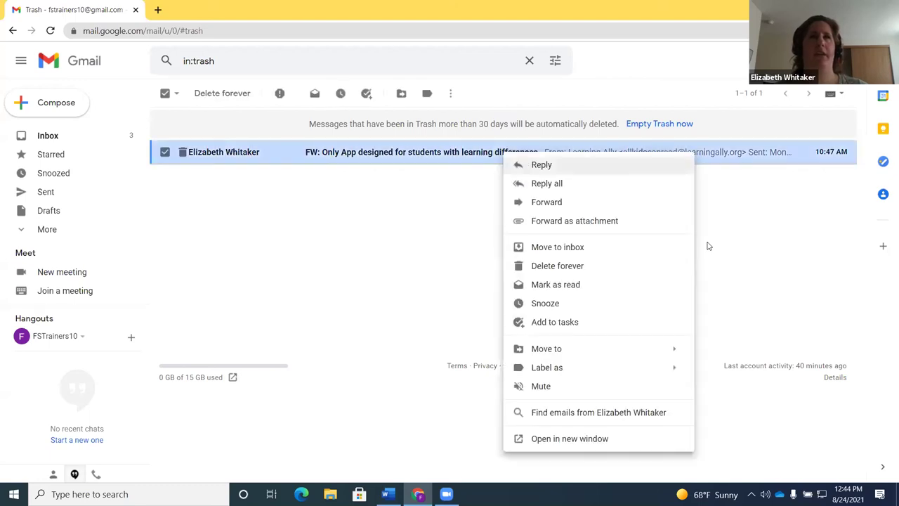
pyautogui.press('Down')
pyautogui.press('Down')
pyautogui.press('Down')
pyautogui.press('Down')
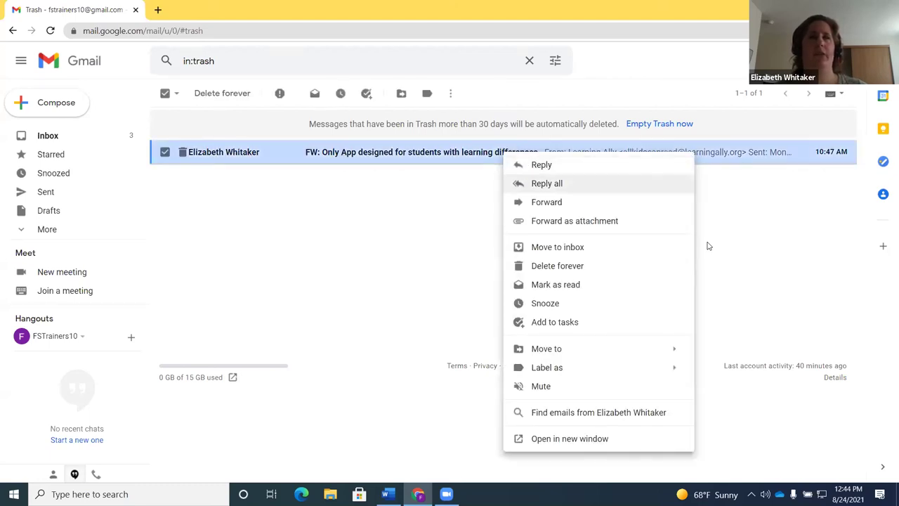
pyautogui.press('Down')
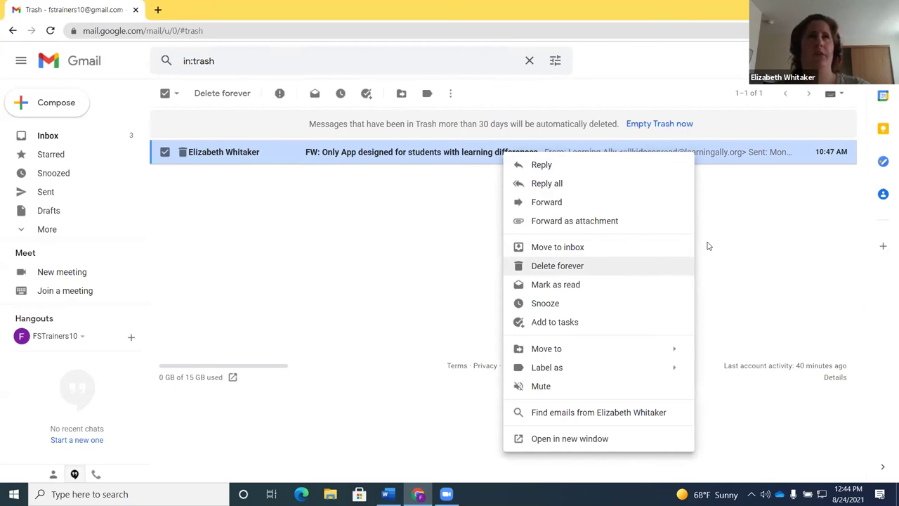
pyautogui.click(708, 246)
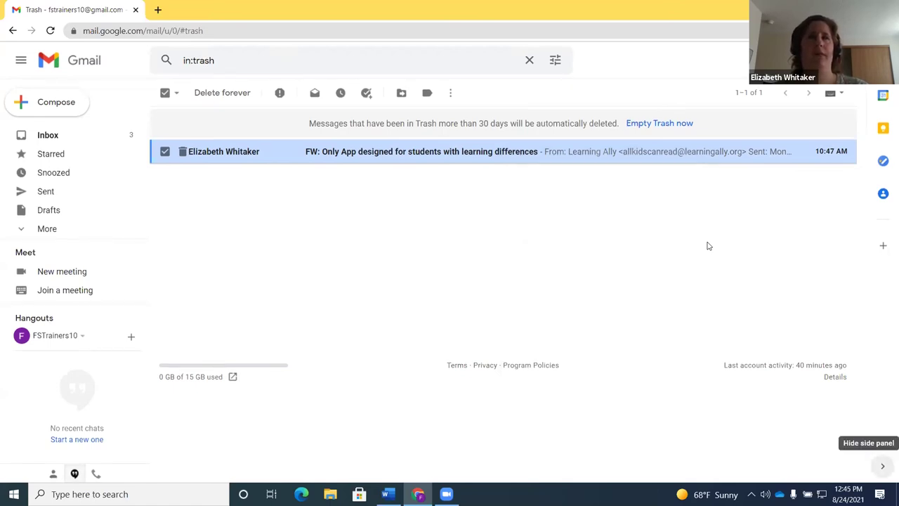
# Cycle keyboard focus through the footer links, landing on the privacy policy link
pyautogui.hotkey('shift', 'Tab')
pyautogui.hotkey('shift', 'Tab')
pyautogui.press('Tab')
pyautogui.press('Tab')
pyautogui.press('Tab')
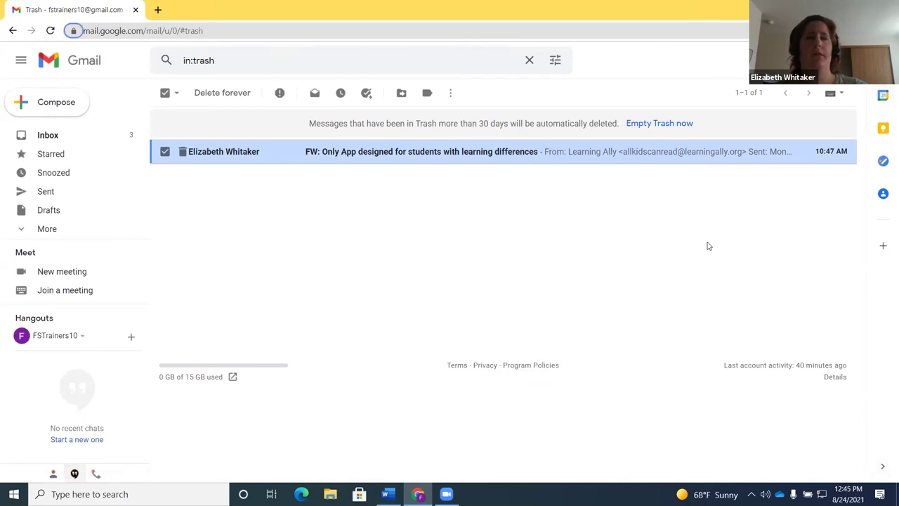
pyautogui.hotkey('shift', 'Tab')
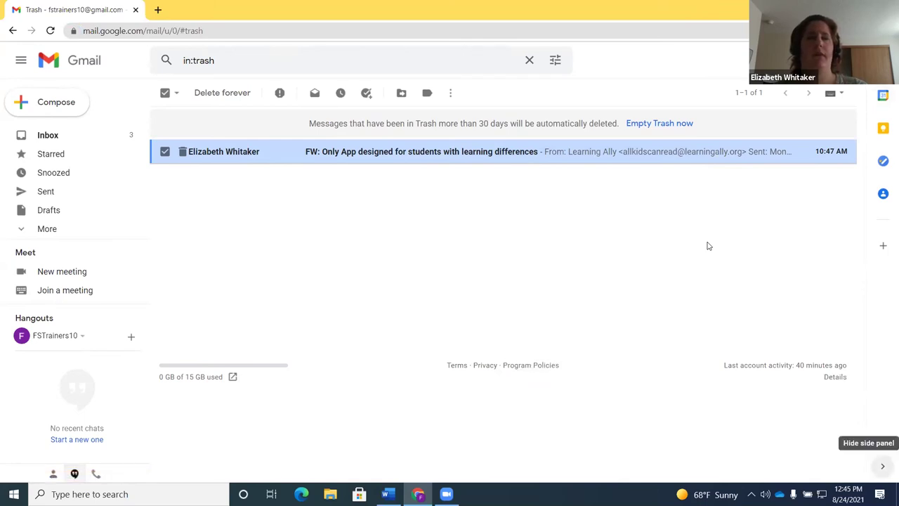
pyautogui.press('Tab')
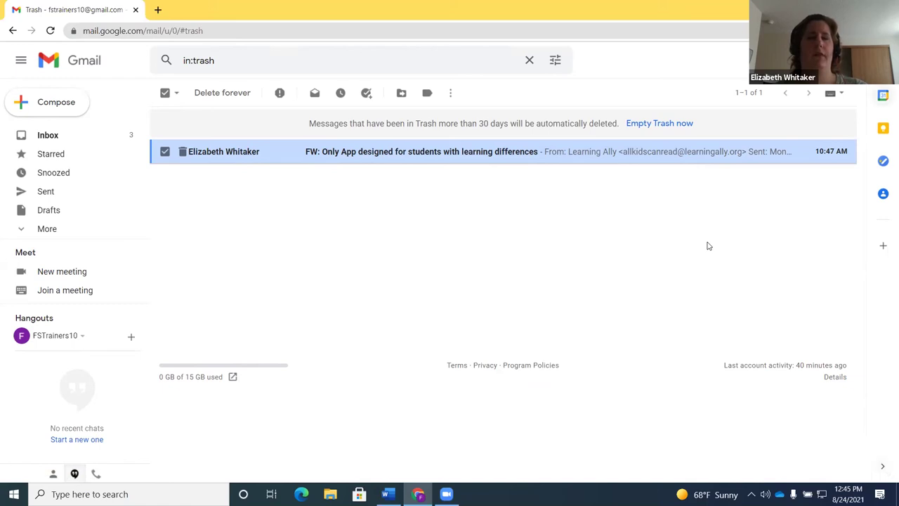
pyautogui.hotkey('shift', 'Tab')
pyautogui.hotkey('shift', 'Tab')
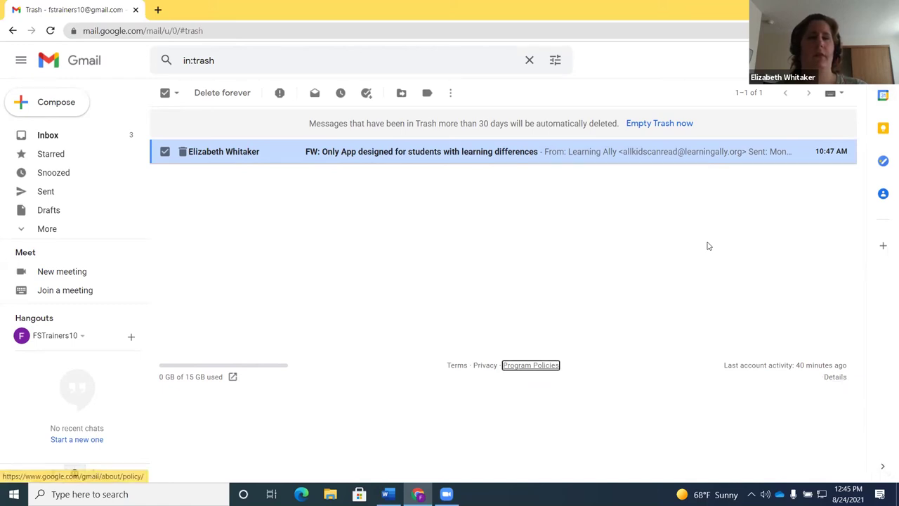
pyautogui.hotkey('shift', 'Tab')
pyautogui.hotkey('shift', 'Tab')
pyautogui.hotkey('shift', 'Tab')
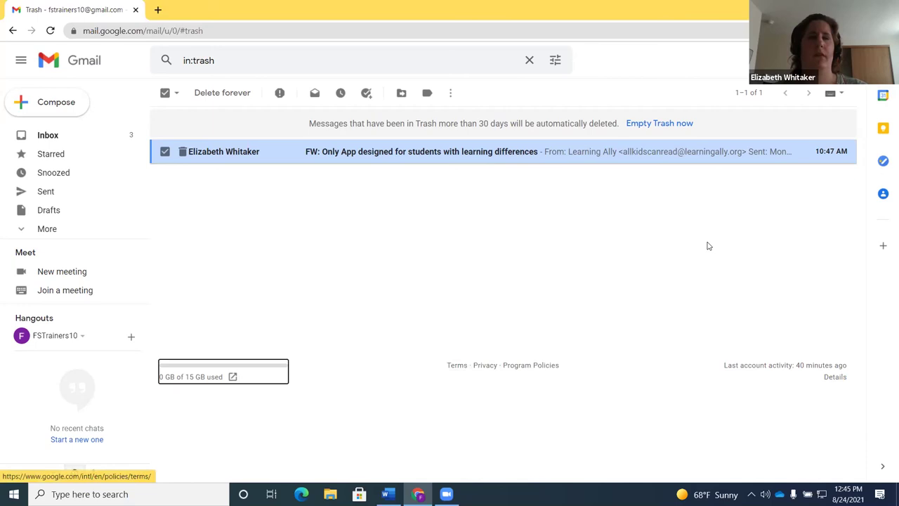
pyautogui.press('Tab')
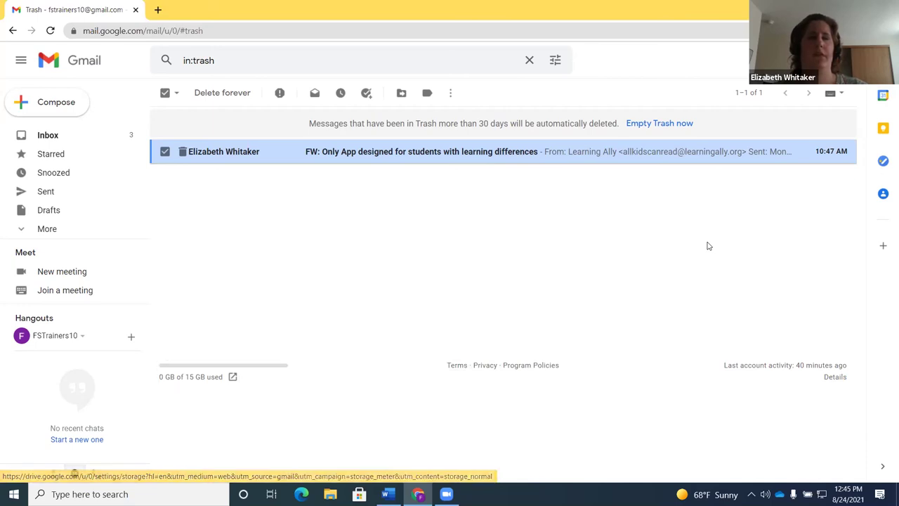
pyautogui.press('Tab')
pyautogui.press('Tab')
pyautogui.press('Tab')
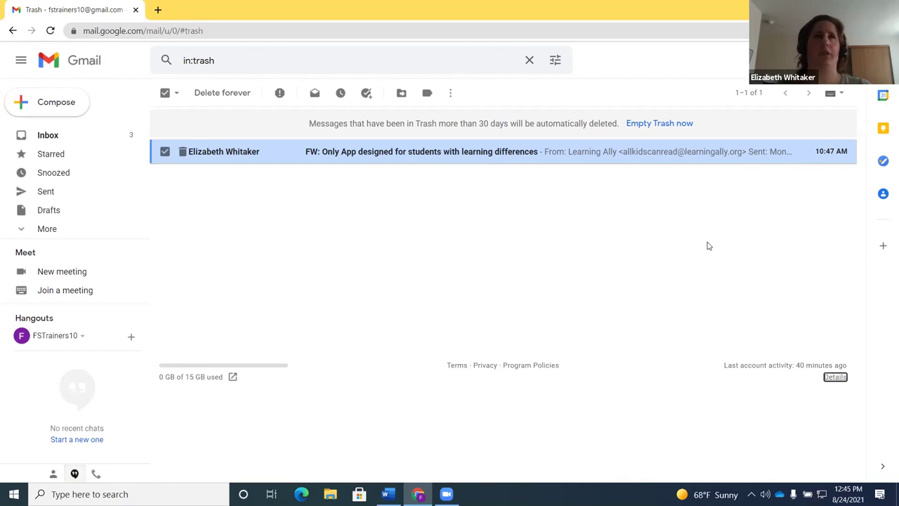
# Move focus past the calendar shortcut and add-ons link, then return to the Inbox
pyautogui.press('Tab')
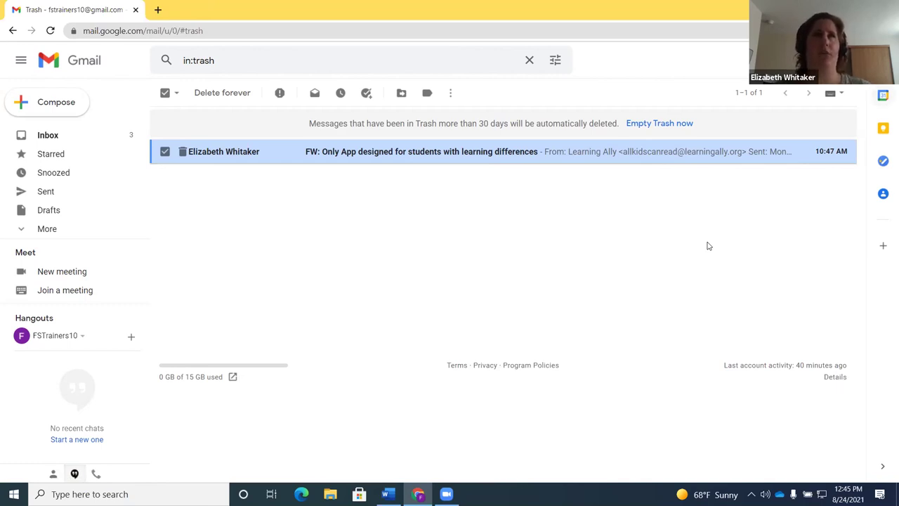
pyautogui.press('Tab')
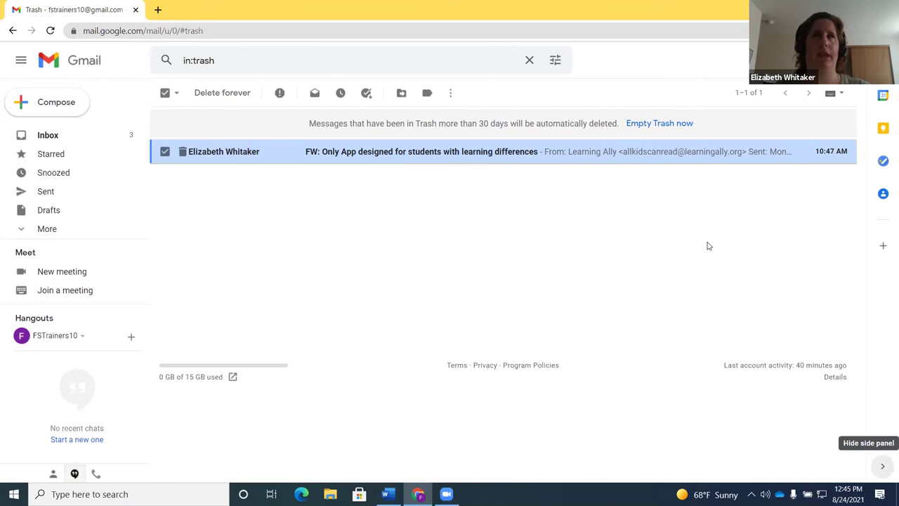
pyautogui.press('Tab')
pyautogui.hotkey('shift', 'Tab')
pyautogui.press('Tab')
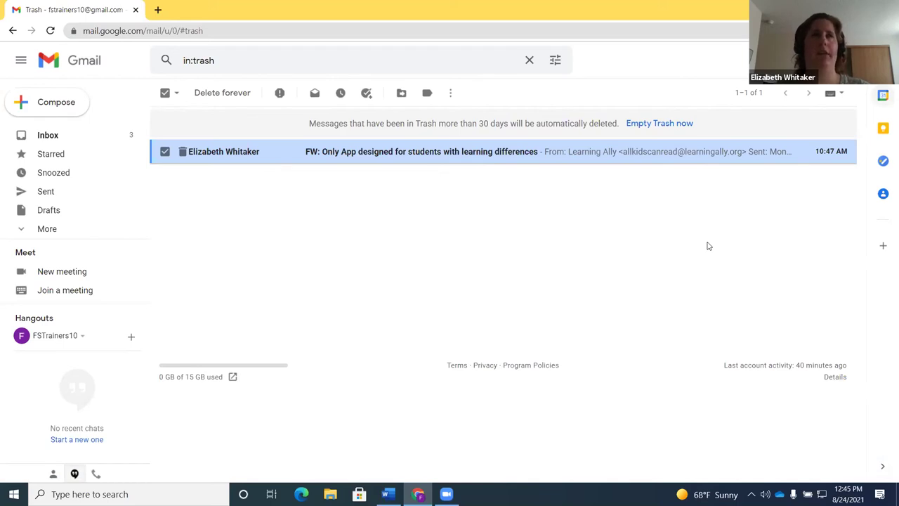
pyautogui.hotkey('shift', 'Tab')
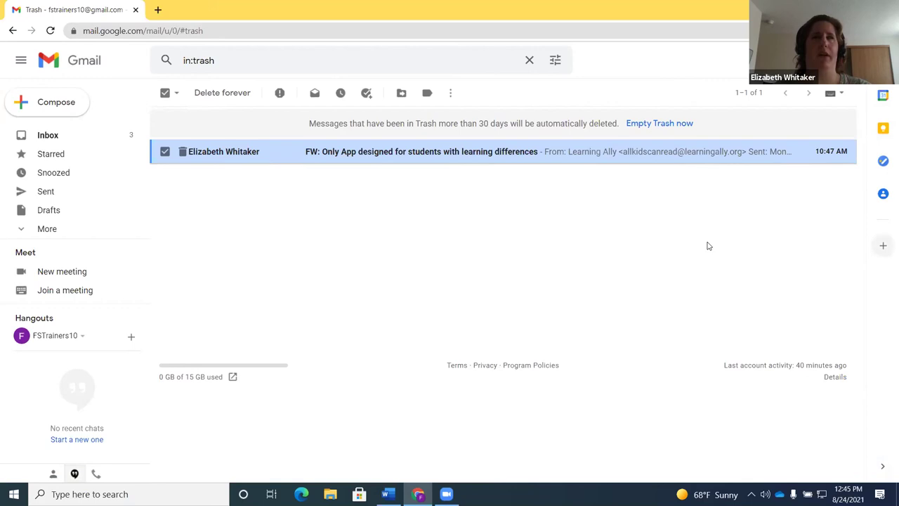
pyautogui.press('g')
pyautogui.press('i')
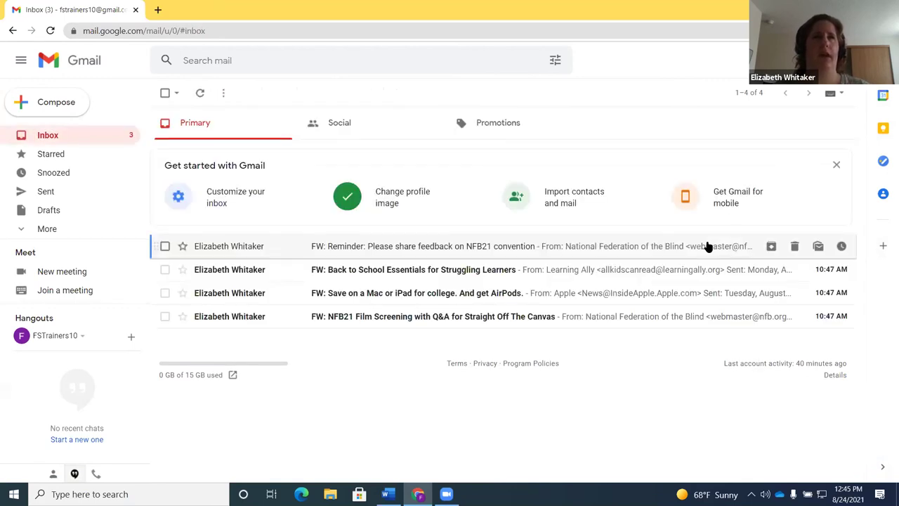
# Trash the Back to School Essentials conversation and start a mail search
pyautogui.press('j')
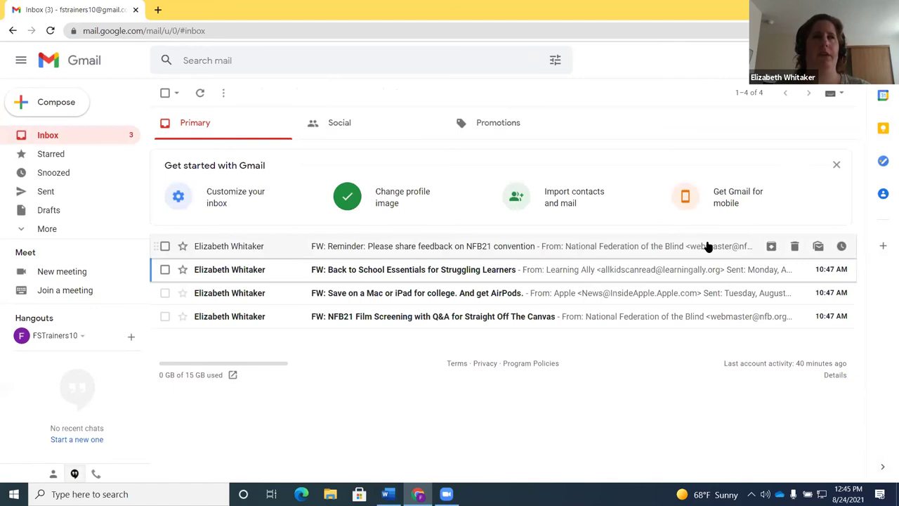
pyautogui.press('x')
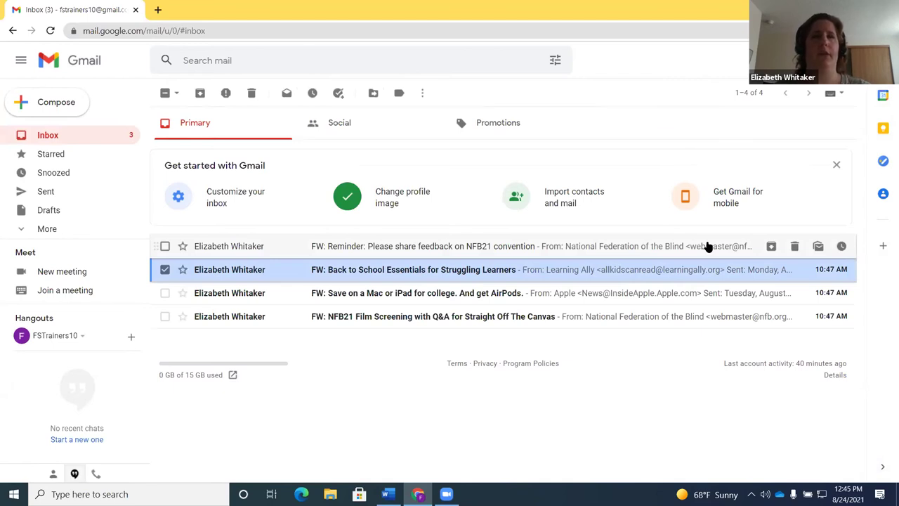
pyautogui.press('#')
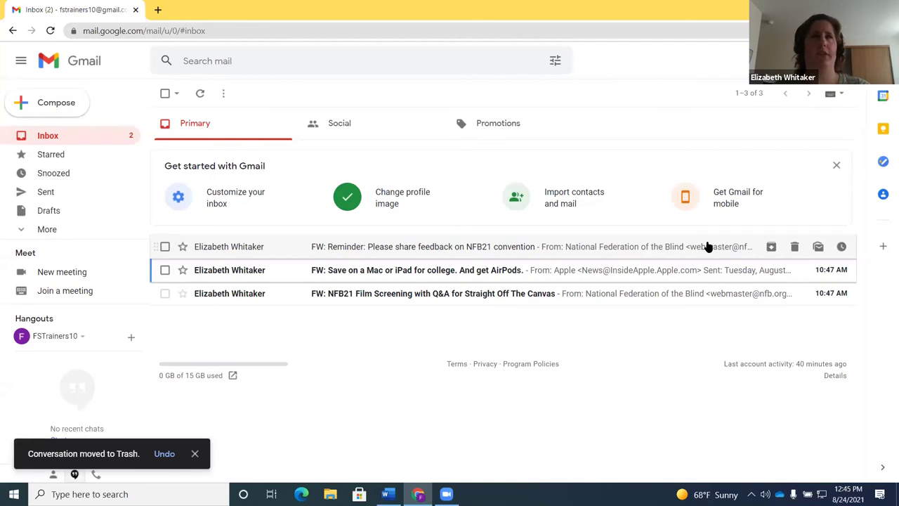
pyautogui.press('/')
# Search label:trash and empty the Trash, permanently deleting both conversations
pyautogui.write('label:trash')
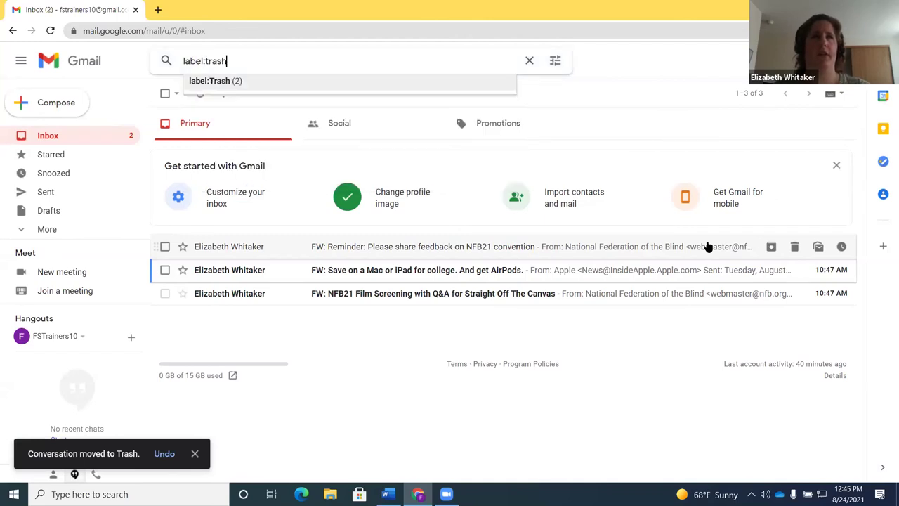
pyautogui.press('Return')
pyautogui.press('k')
pyautogui.hotkey('shift', 'Tab')
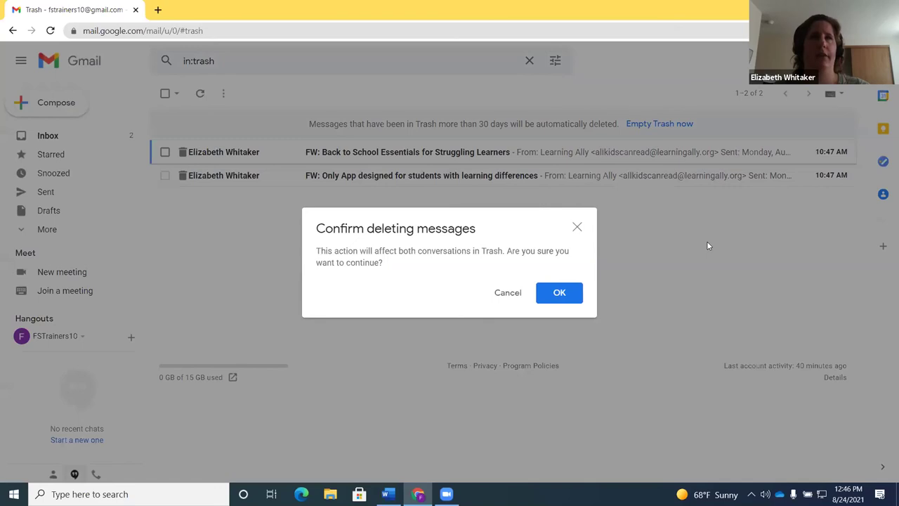
pyautogui.press('Tab')
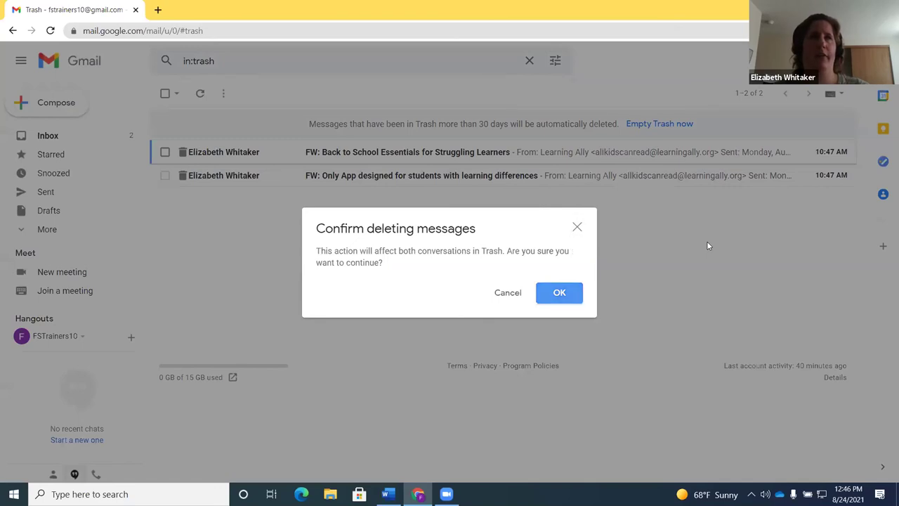
pyautogui.press('Return')
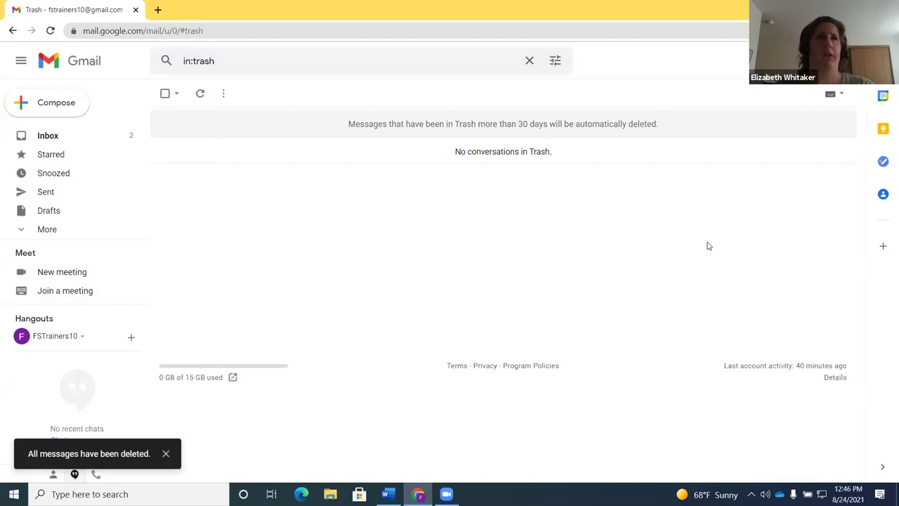
# Go back to the Inbox and open the Apple AirPods college-savings email
pyautogui.hotkey('alt', 'Left')
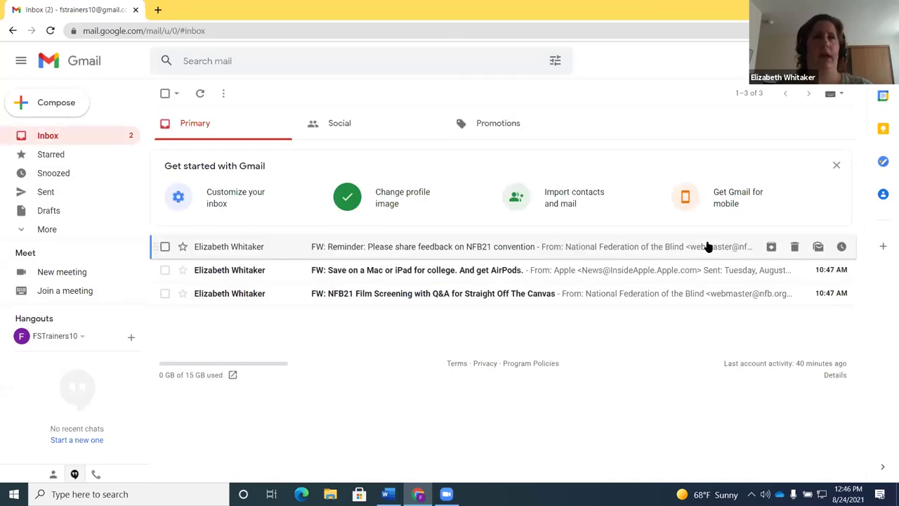
pyautogui.press('Down')
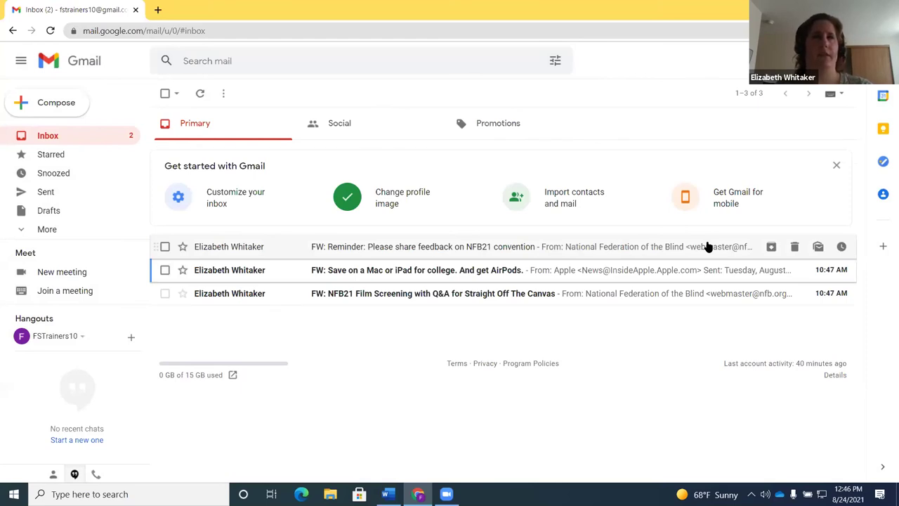
pyautogui.press('Down')
pyautogui.press('Up')
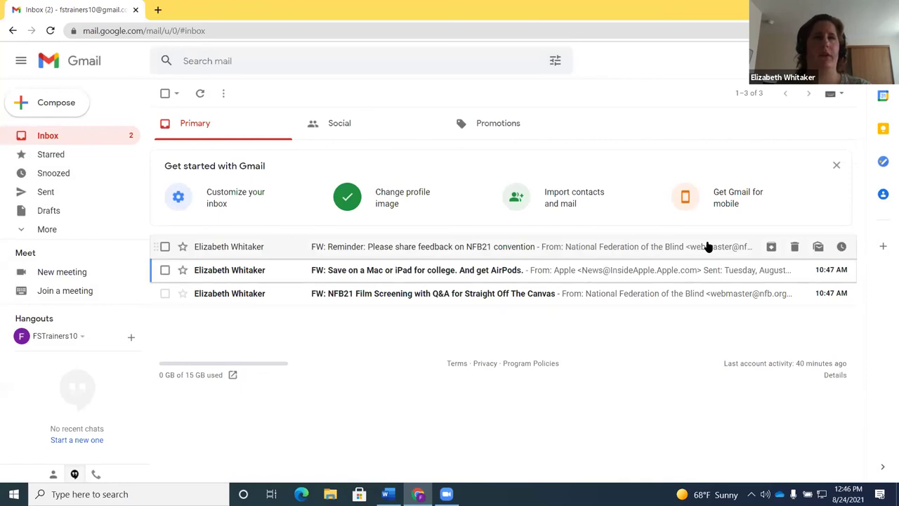
pyautogui.press('Return')
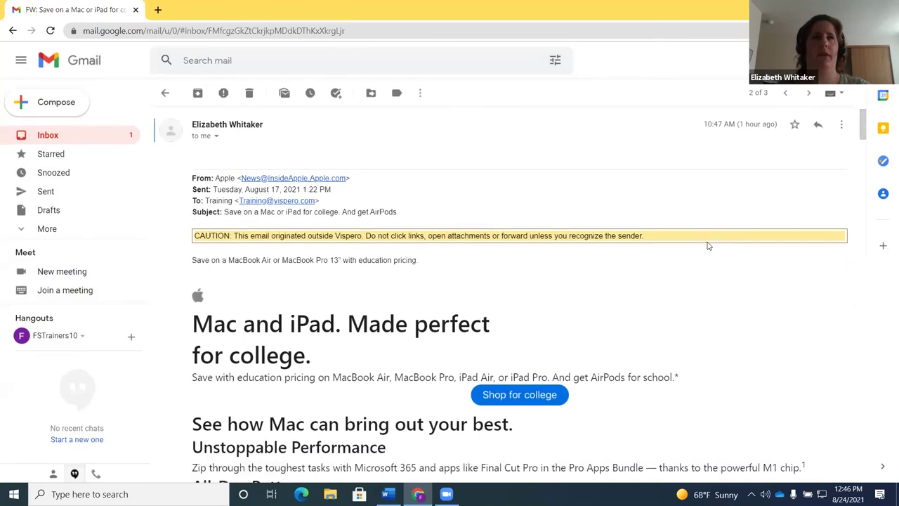
# Start a reply to the Apple email and move focus to the Type of response menu
pyautogui.press('r')
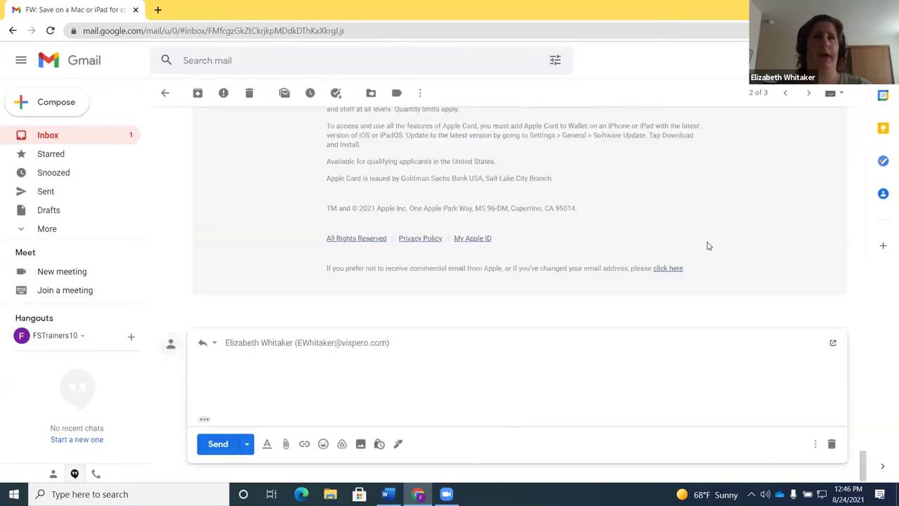
pyautogui.hotkey('shift', 'Tab')
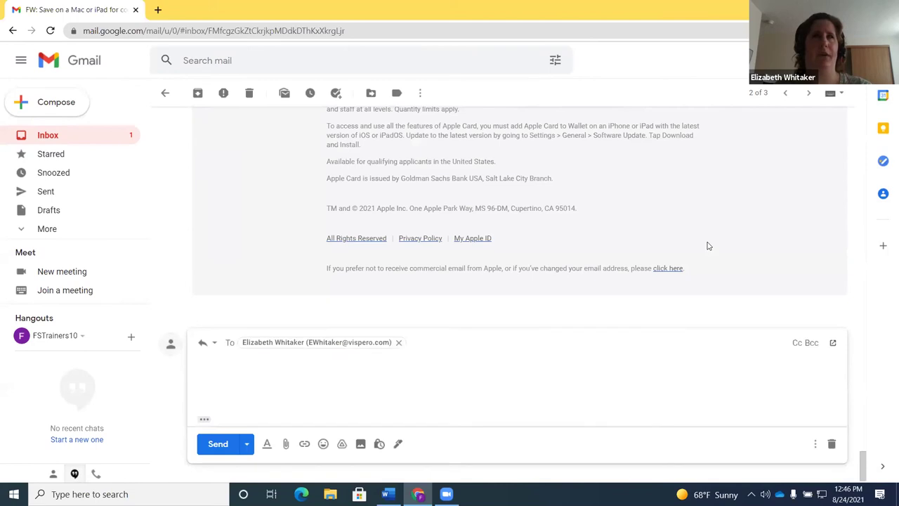
pyautogui.hotkey('shift', 'Tab')
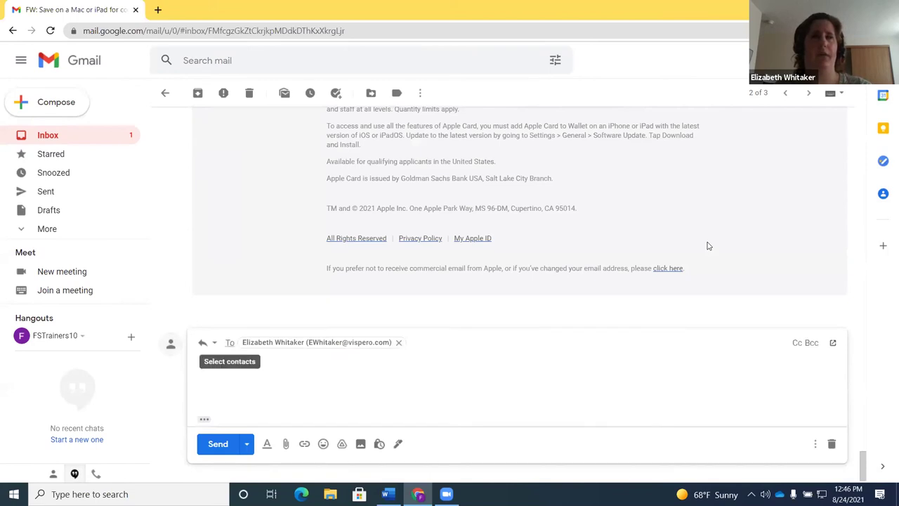
pyautogui.hotkey('shift', 'Tab')
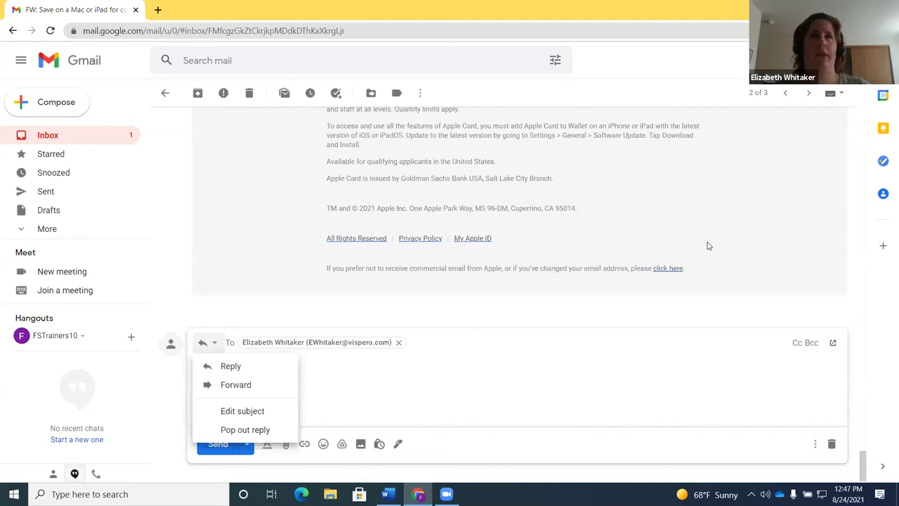
# Choose Edit subject to pop out the reply with its 'Re: FW: Save on a Mac…' subject
pyautogui.press('Down')
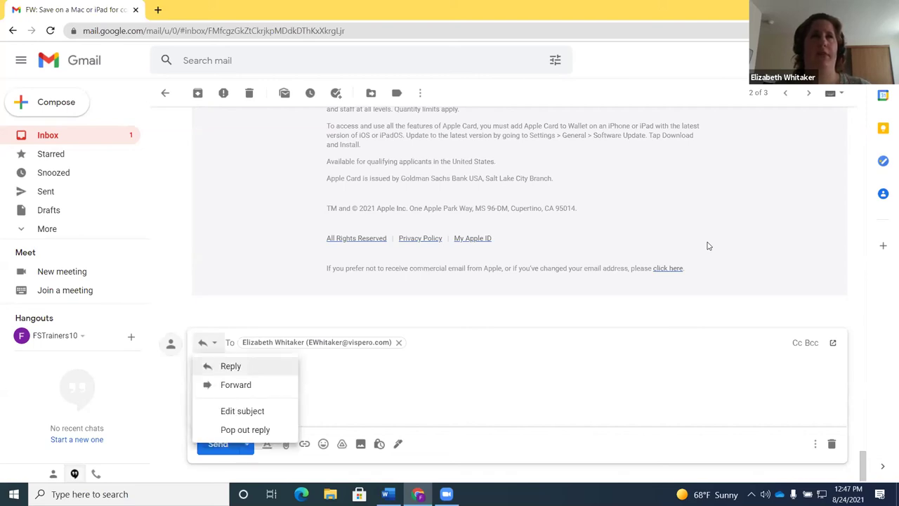
pyautogui.press('Down')
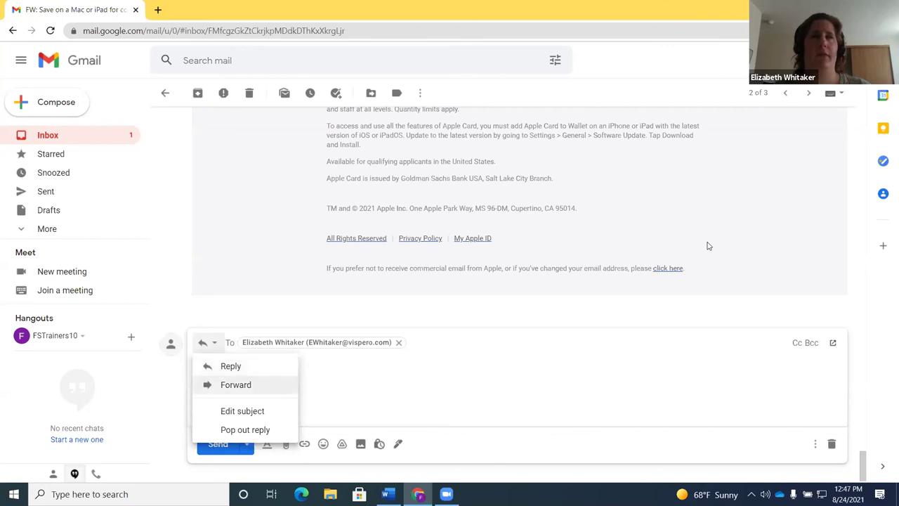
pyautogui.press('Down')
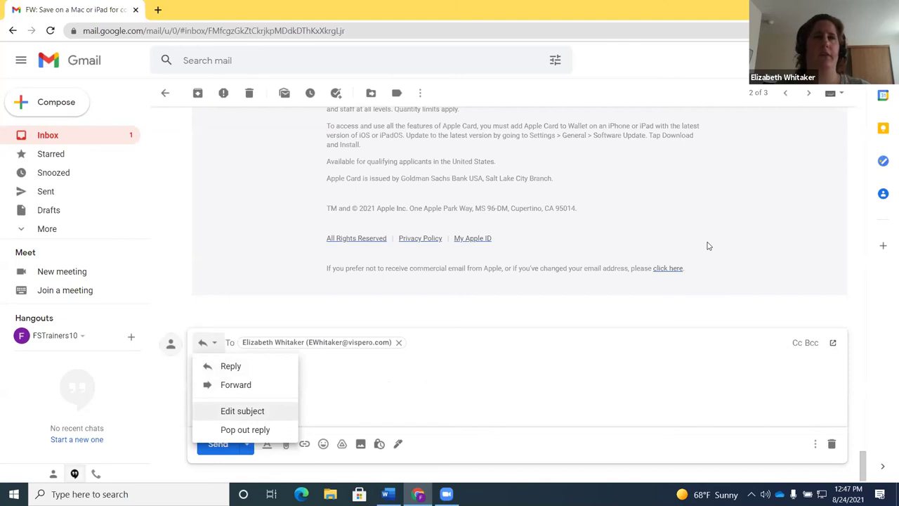
pyautogui.press('Return')
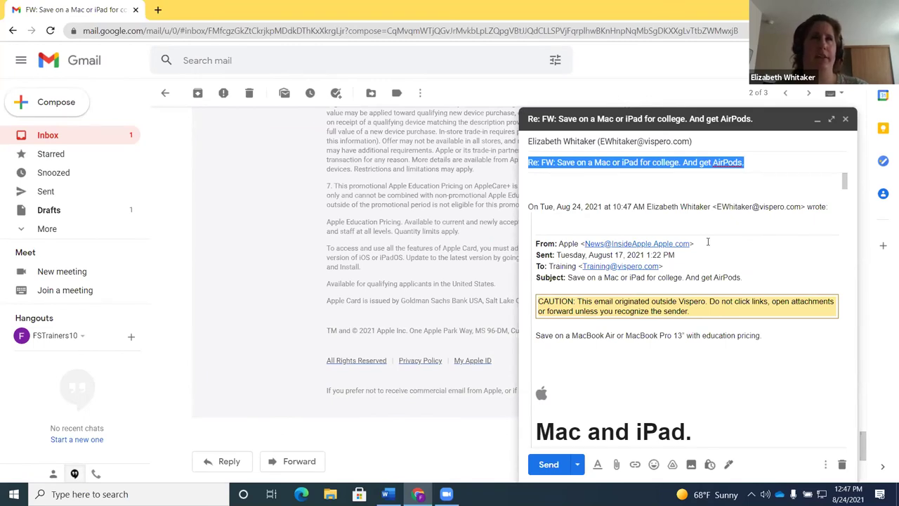
pyautogui.hotkey('alt', 'Tab')
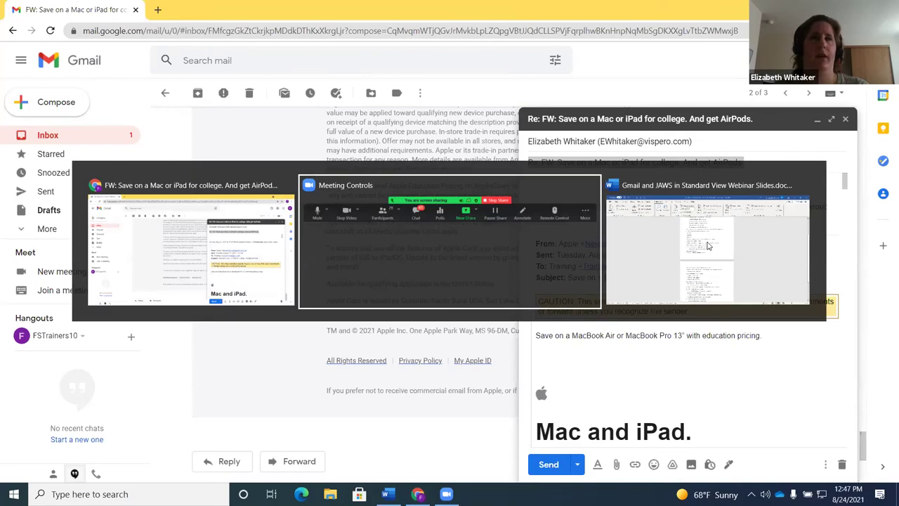